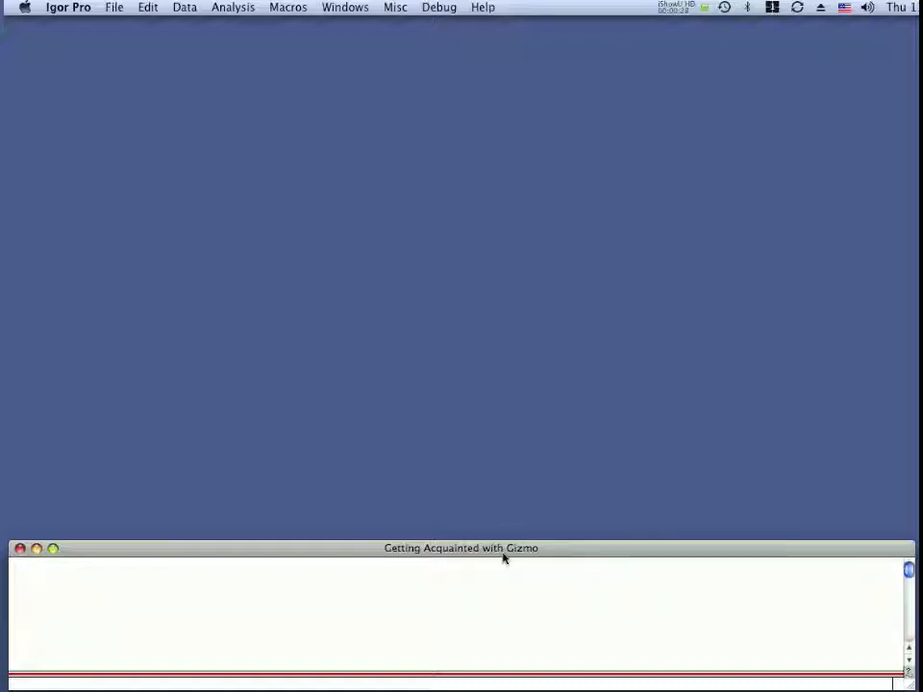
# Open the Data Browser and select my2dWave to preview its information and plot.
pyautogui.click(185, 8)
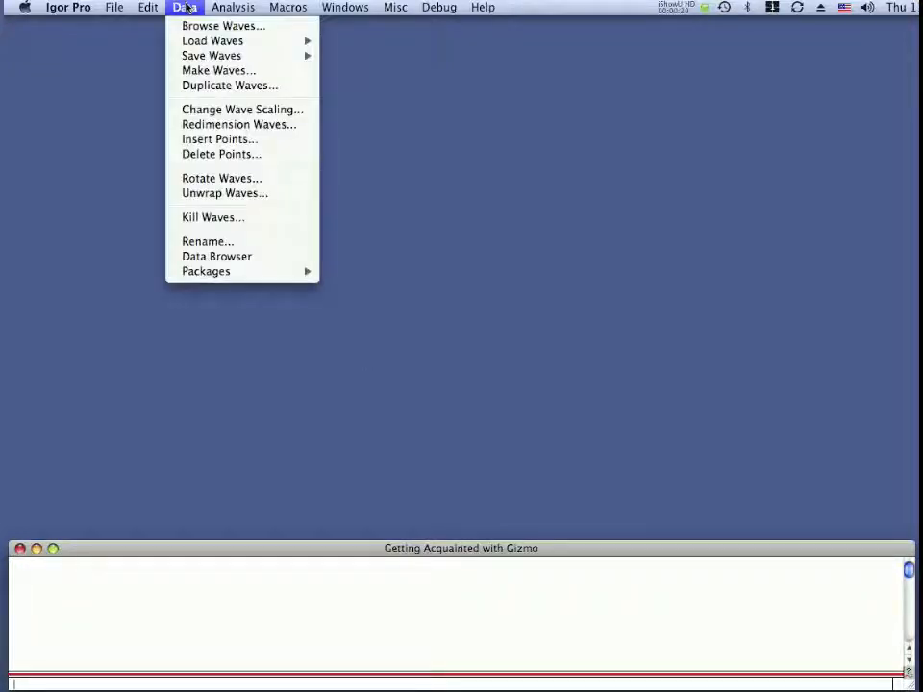
pyautogui.click(206, 257)
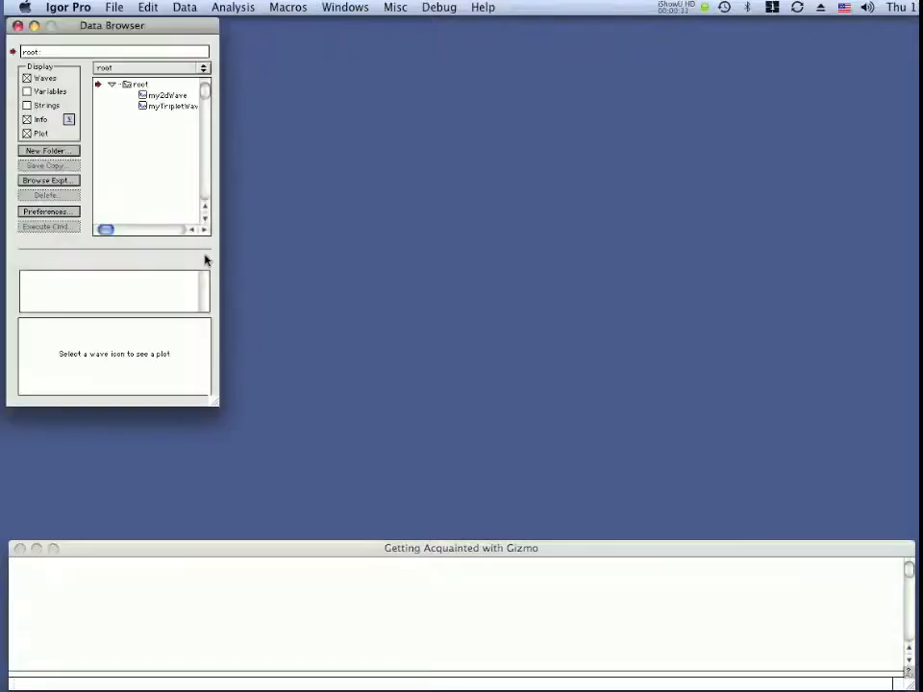
pyautogui.click(143, 97)
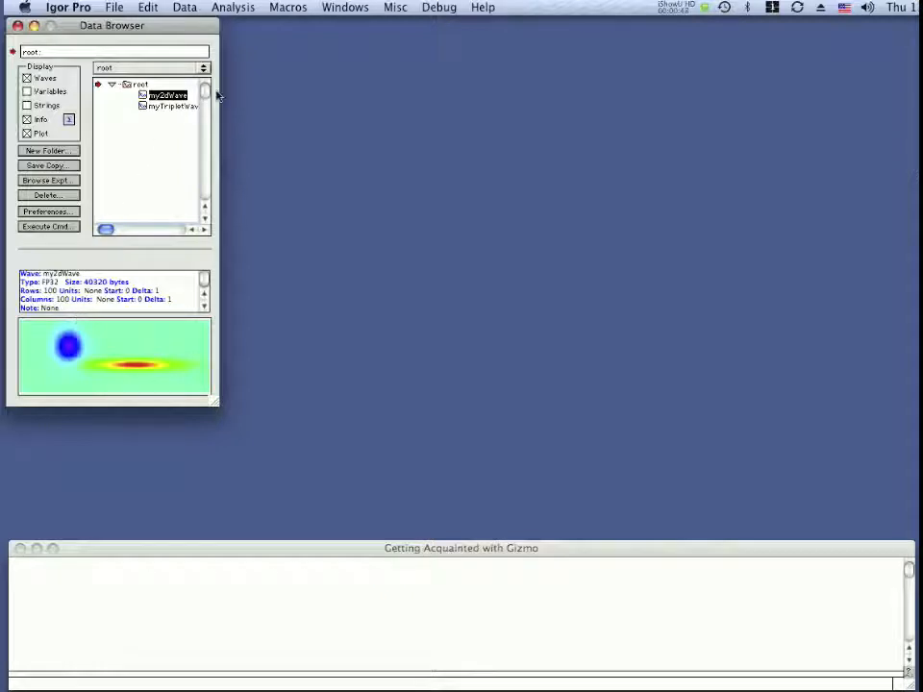
# Create a new 3D surface plot from the matrix wave my2dWave, filled with the Rainbow color table.
pyautogui.click(346, 8)
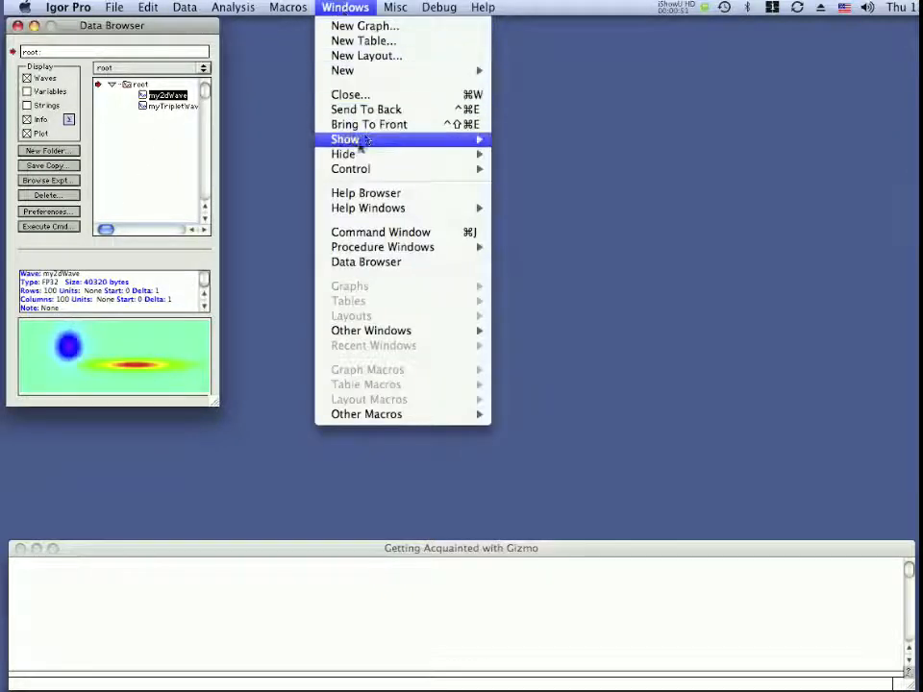
pyautogui.moveTo(383, 80)
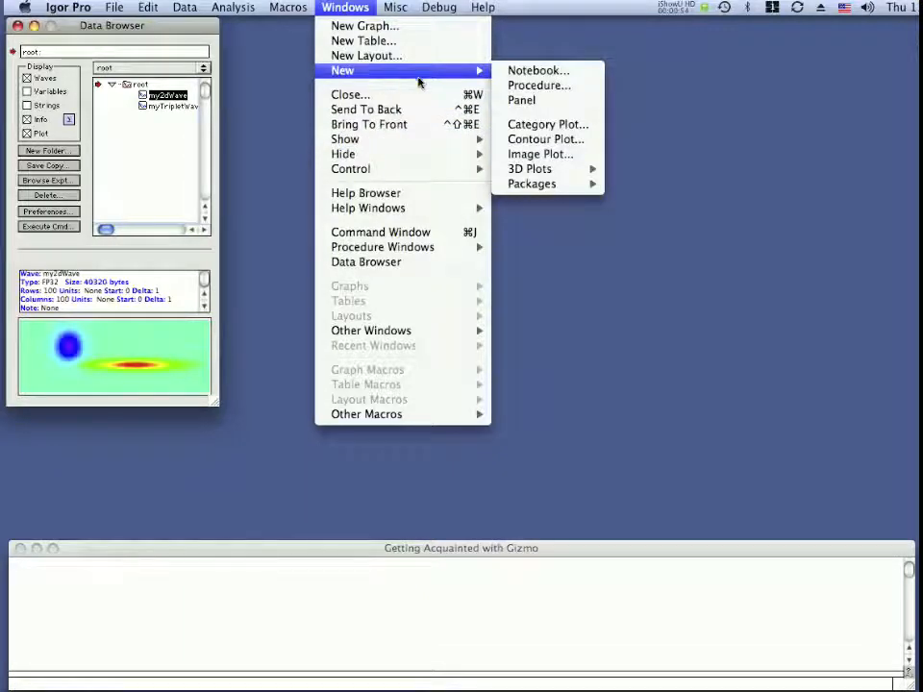
pyautogui.moveTo(547, 174)
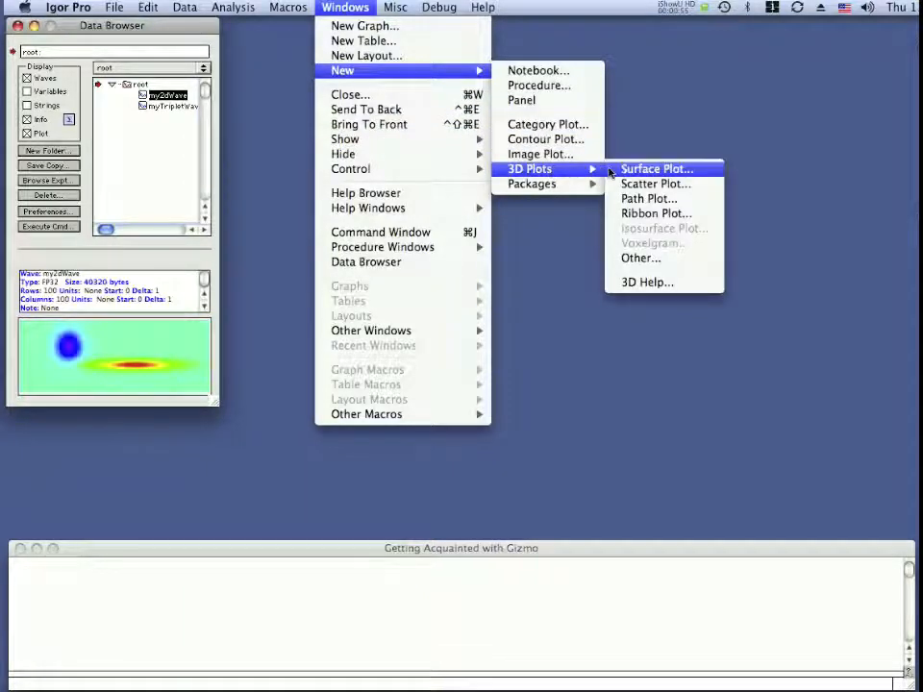
pyautogui.click(616, 170)
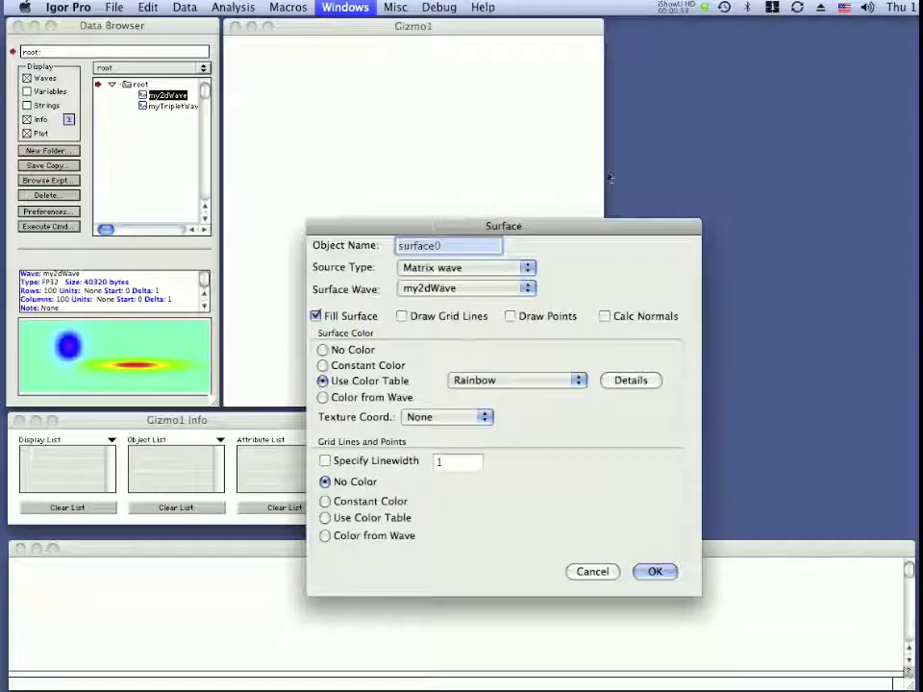
pyautogui.moveTo(474, 227); pyautogui.dragTo(460, 188)
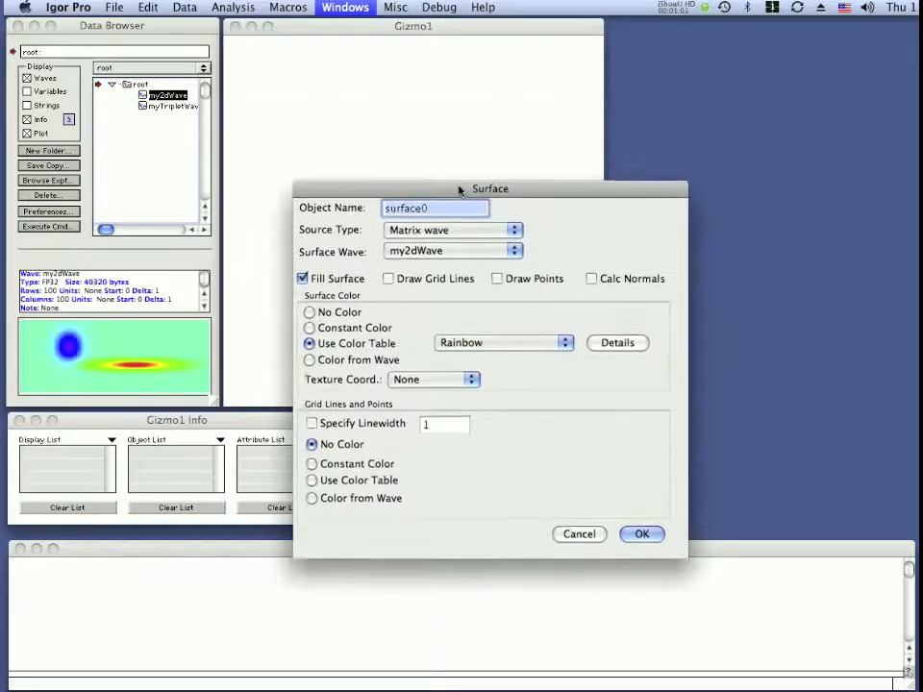
pyautogui.click(420, 252)
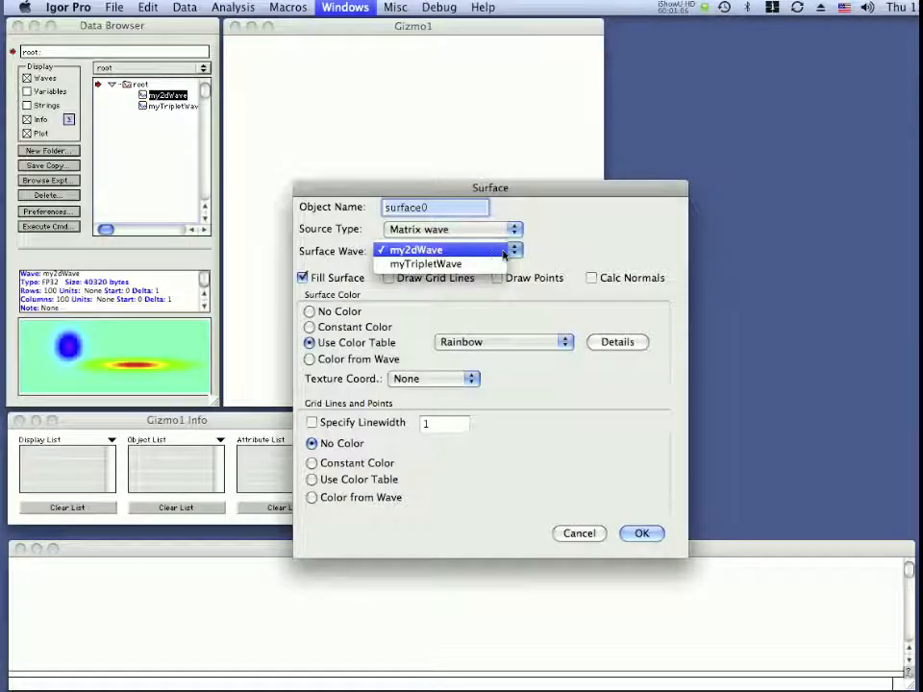
pyautogui.click(446, 251)
pyautogui.click(638, 536)
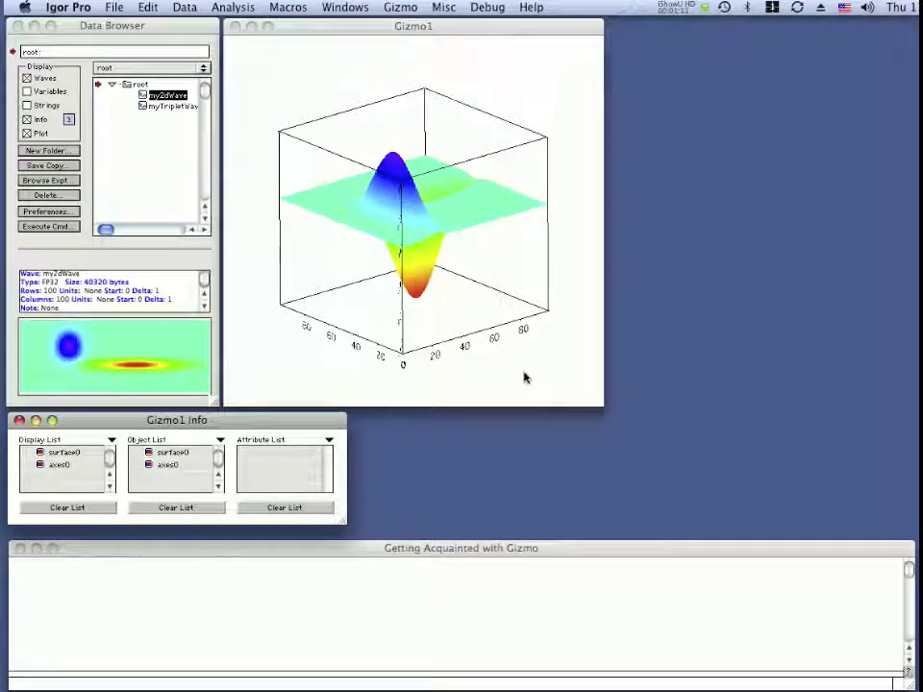
pyautogui.click(380, 36)
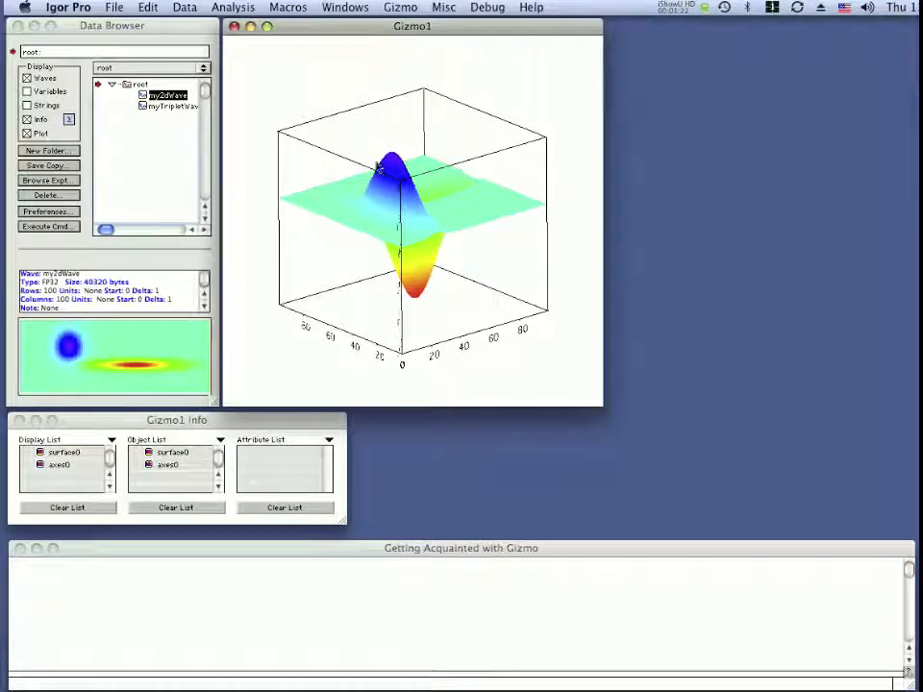
pyautogui.click(399, 8)
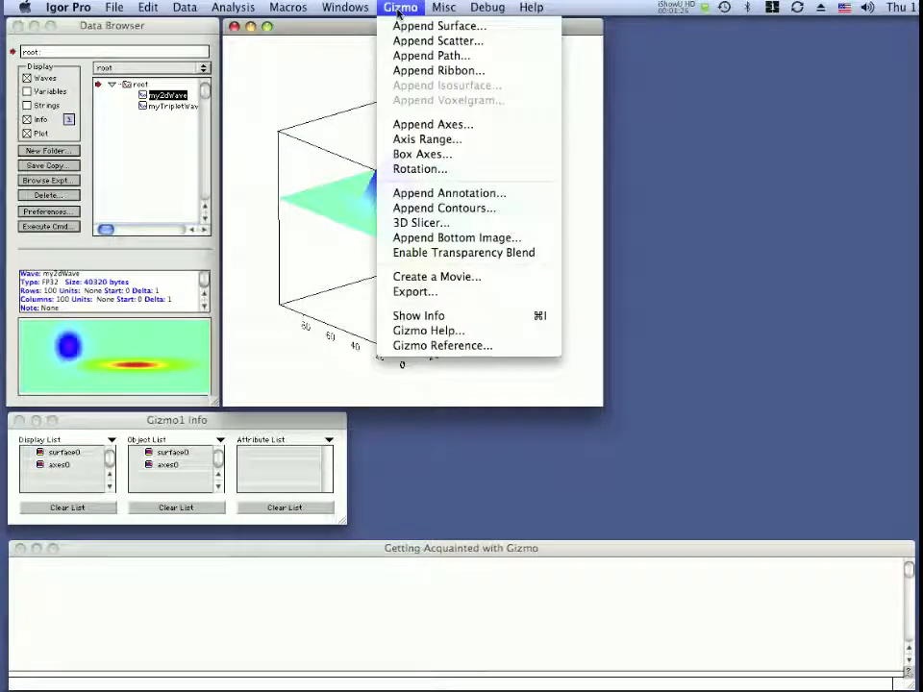
pyautogui.click(398, 12)
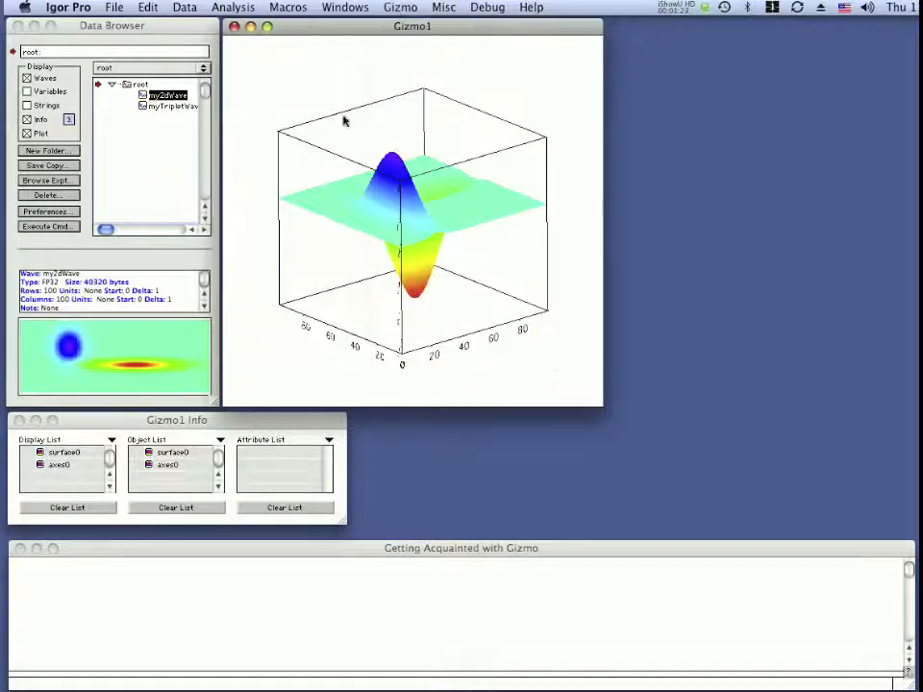
pyautogui.click(240, 422)
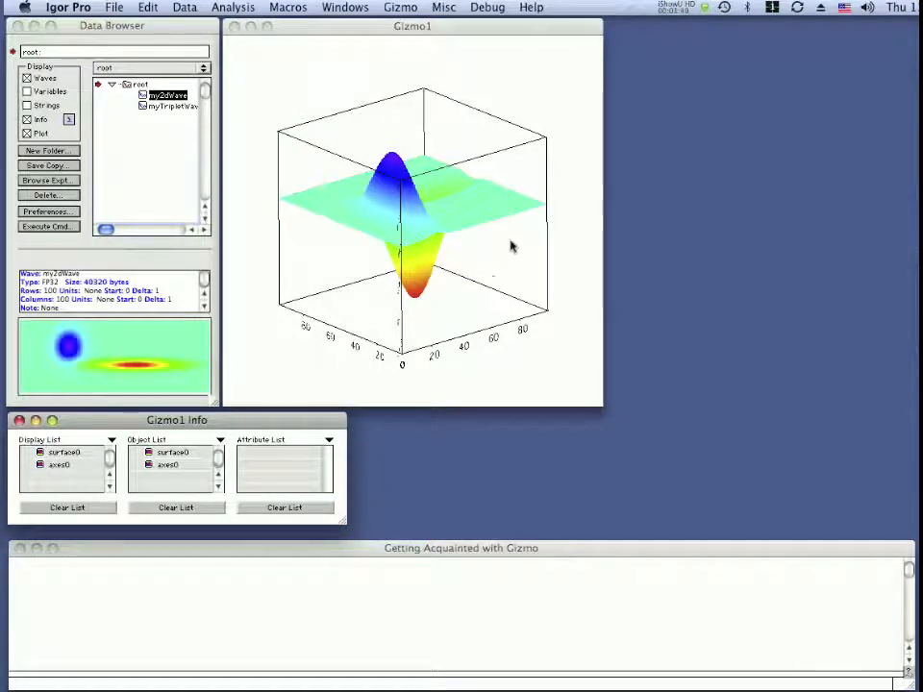
# Rotate the surface plot so the vertical axis labels stand beside the blue peak.
pyautogui.click(444, 227)
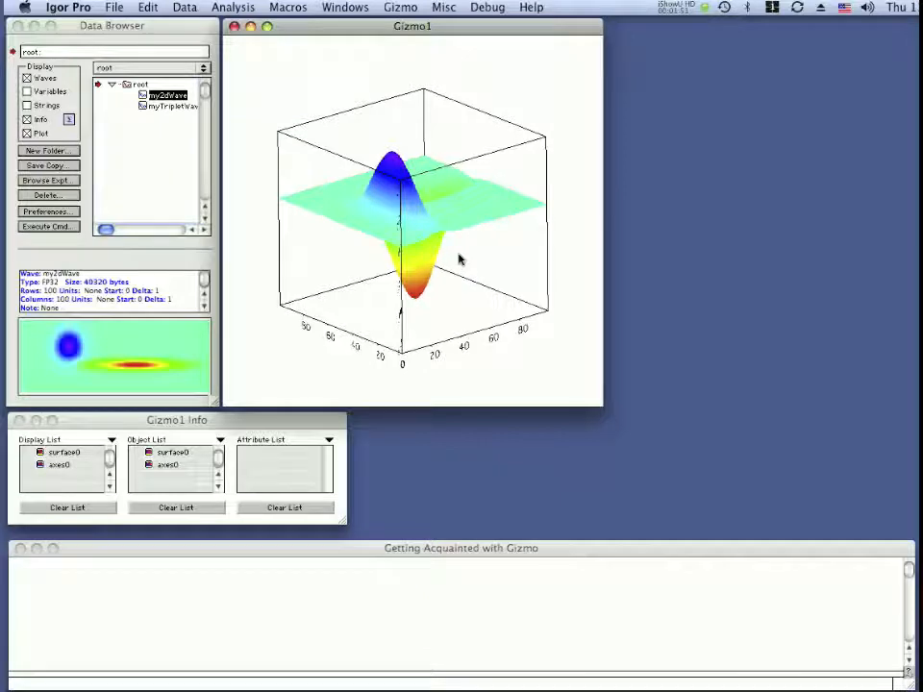
pyautogui.moveTo(458, 260); pyautogui.dragTo(528, 260)
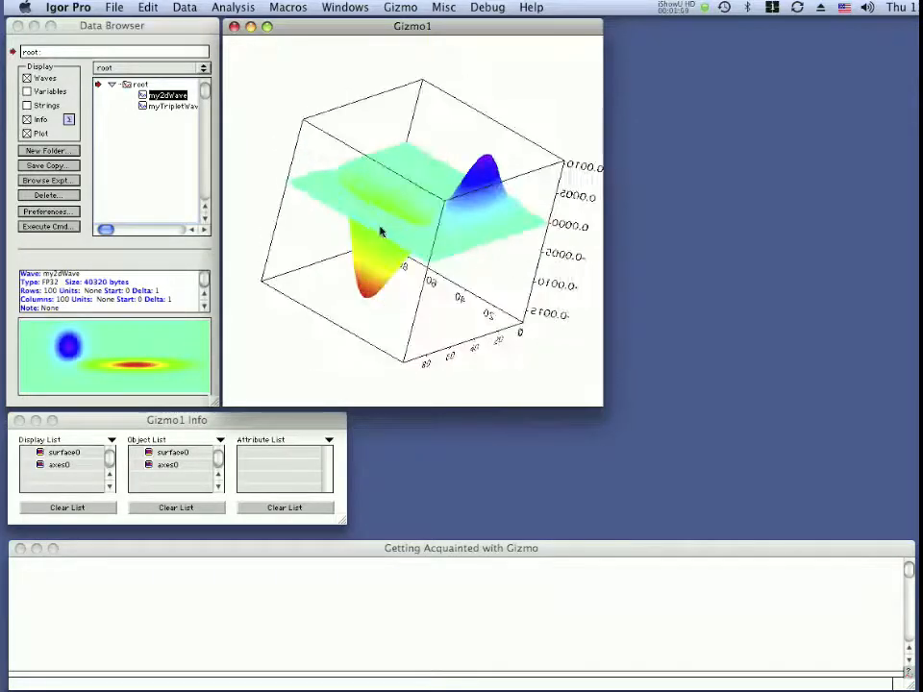
pyautogui.moveTo(381, 232); pyautogui.dragTo(419, 215)
pyautogui.moveTo(367, 248); pyautogui.dragTo(532, 258)
pyautogui.moveTo(355, 286); pyautogui.dragTo(525, 285)
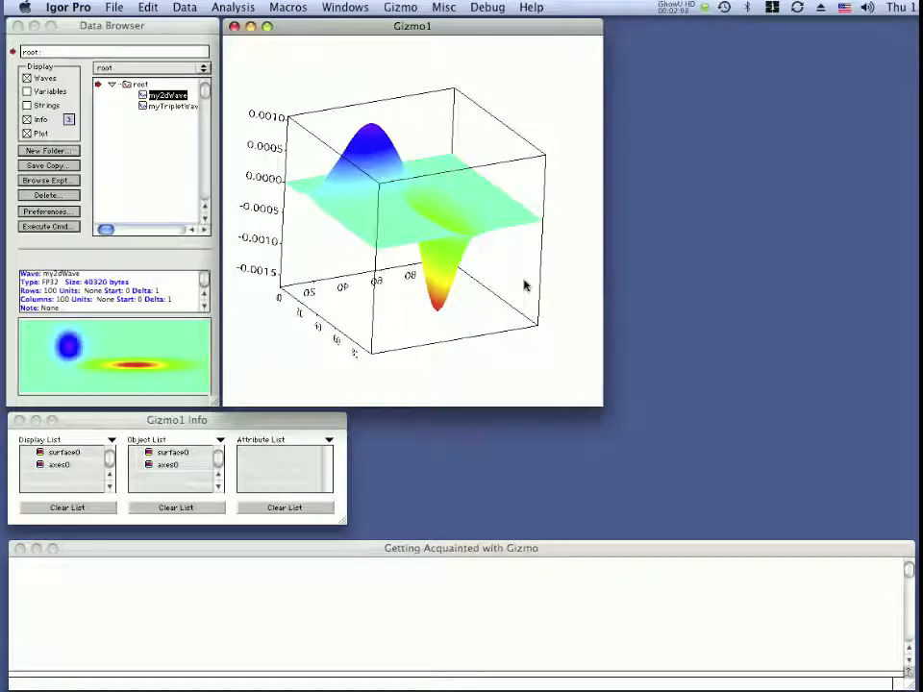
# Set the plot's background color to the recently used gray, with red, green and blue at 0.533.
pyautogui.rightClick(371, 221)
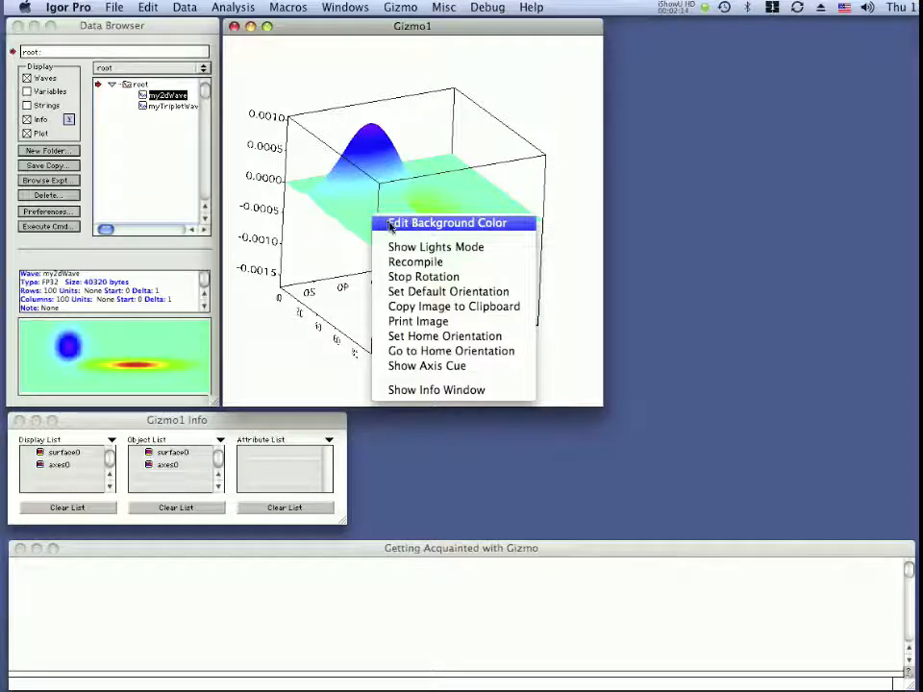
pyautogui.click(387, 223)
pyautogui.click(620, 373)
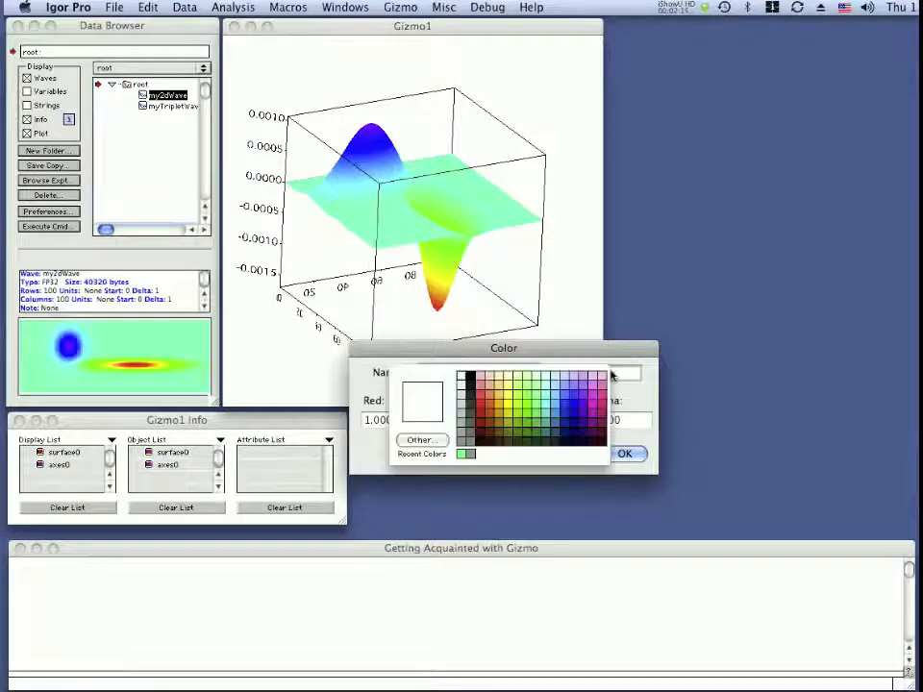
pyautogui.click(470, 456)
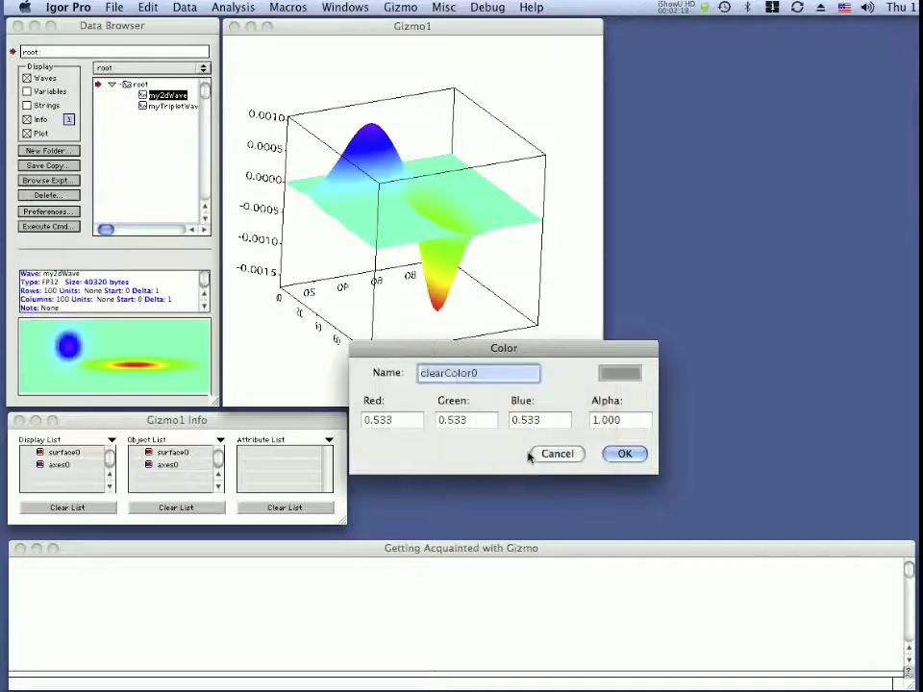
pyautogui.click(625, 453)
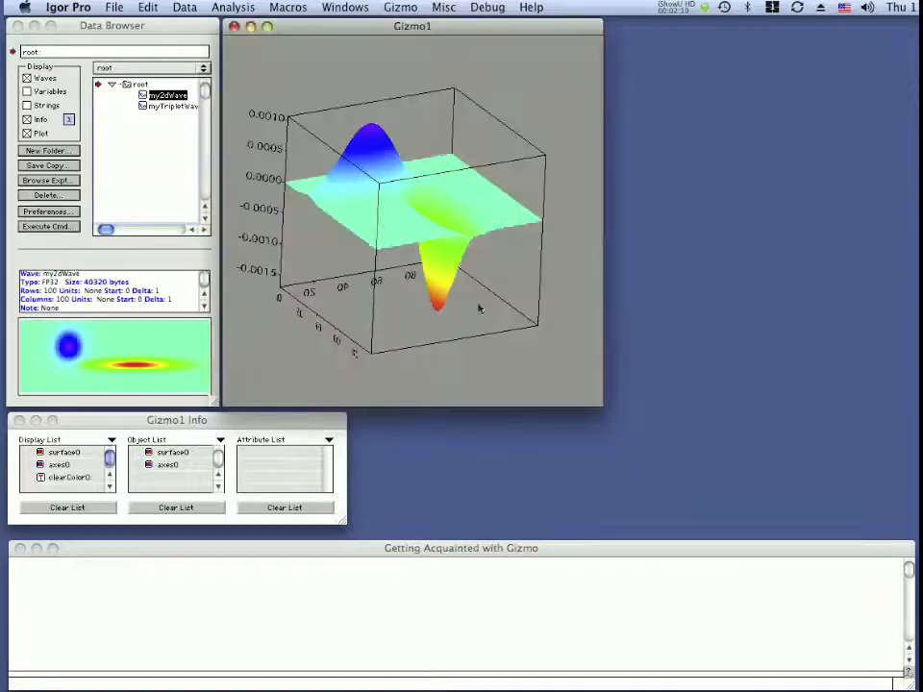
# Turn on the axis cue in the surface plot.
pyautogui.moveTo(269, 212); pyautogui.dragTo(353, 279)
pyautogui.rightClick(404, 238)
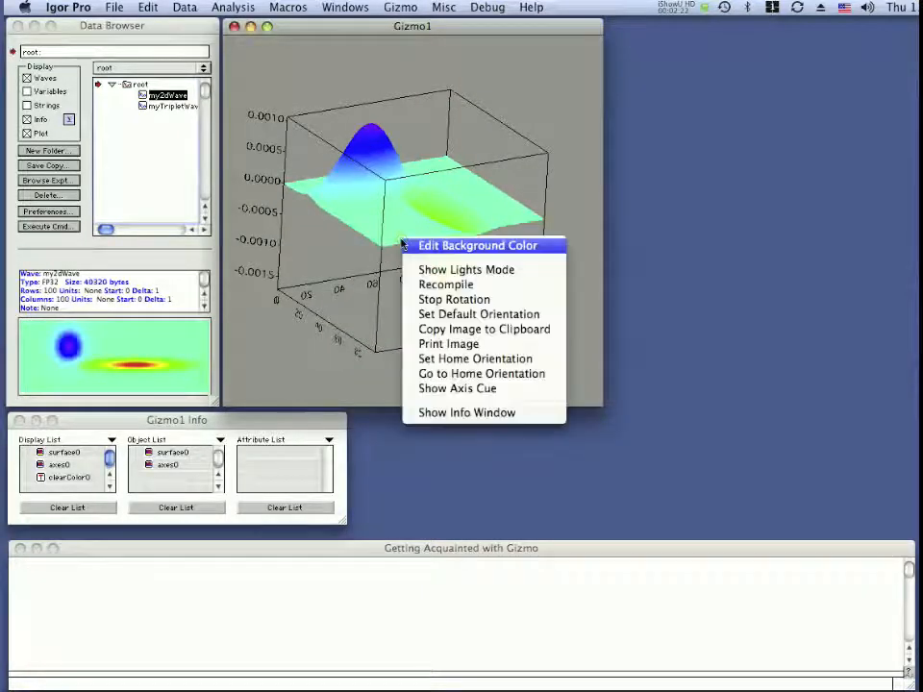
pyautogui.click(433, 389)
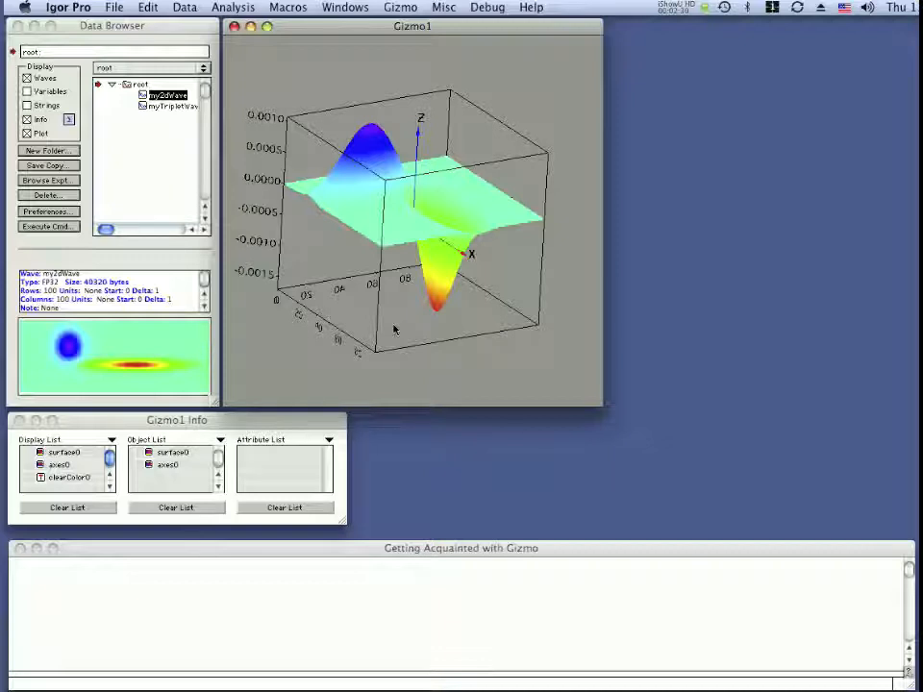
# Enlarge the Gizmo1 Info window so its lists show more rows, and adjust its position slightly.
pyautogui.click(279, 432)
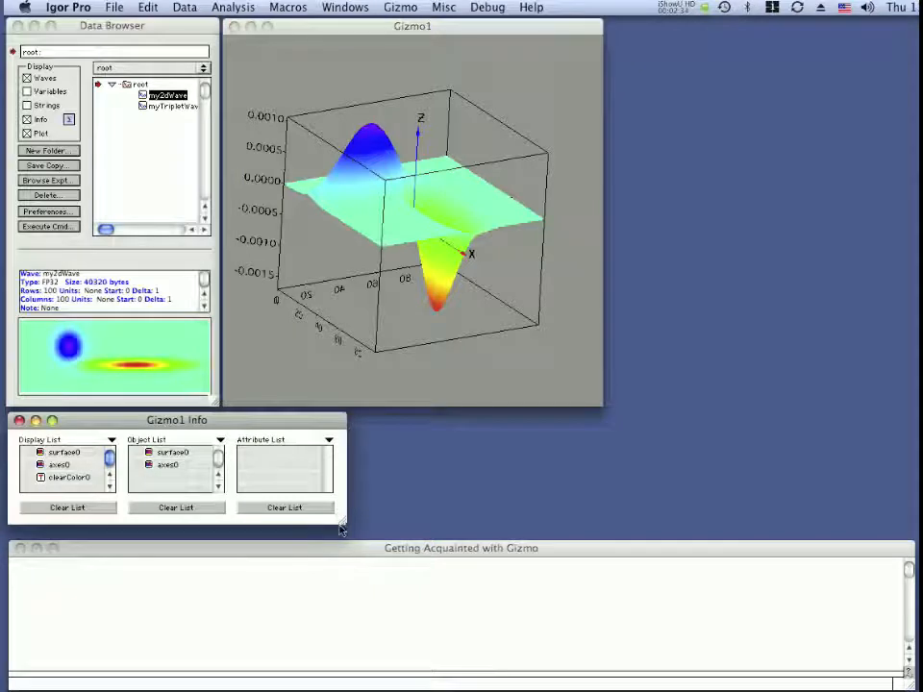
pyautogui.moveTo(343, 526); pyautogui.dragTo(358, 607)
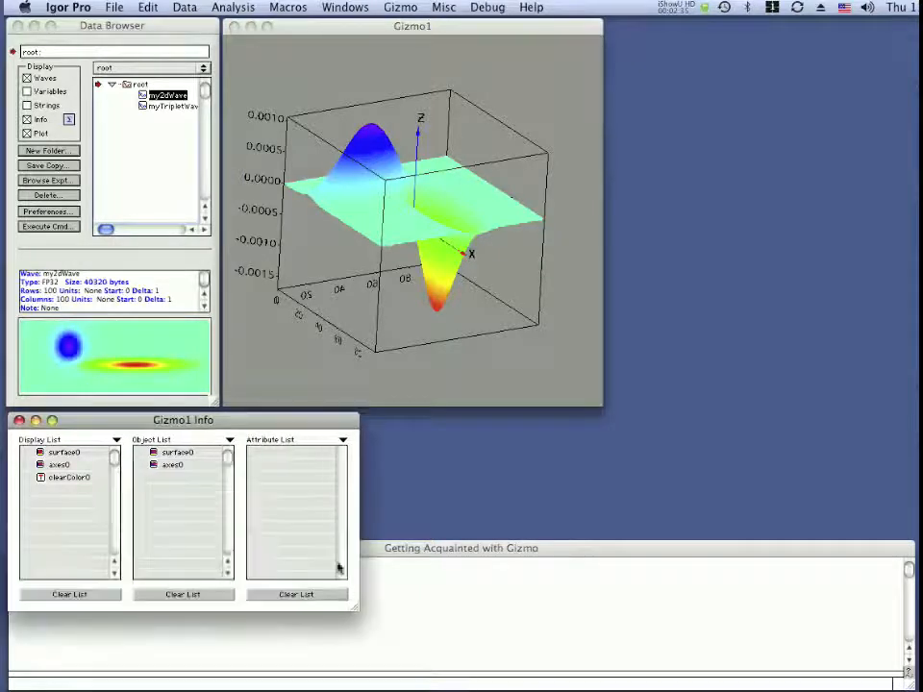
pyautogui.moveTo(279, 424); pyautogui.dragTo(284, 424)
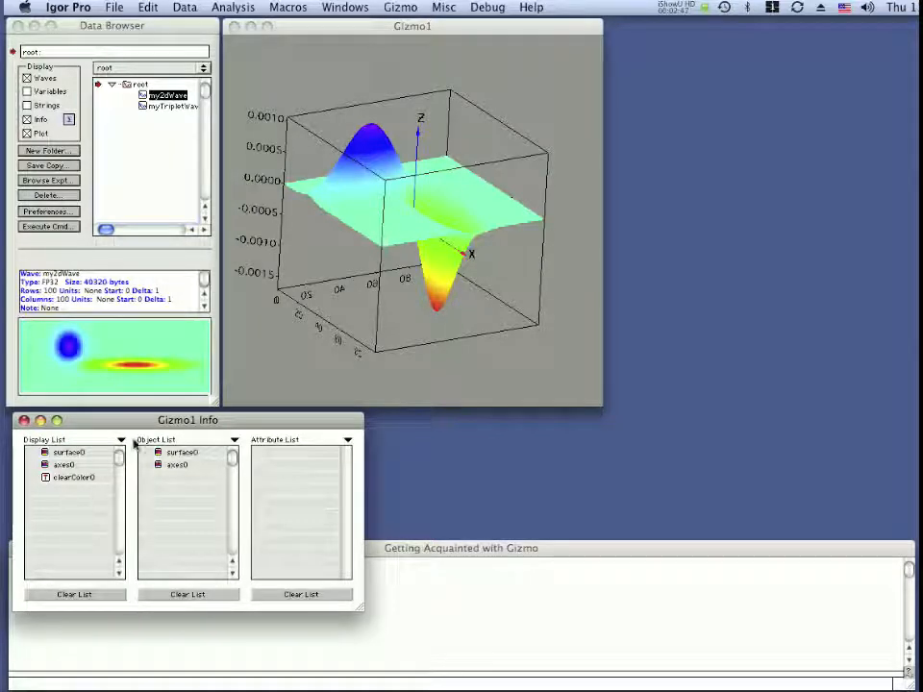
pyautogui.moveTo(147, 427); pyautogui.dragTo(142, 424)
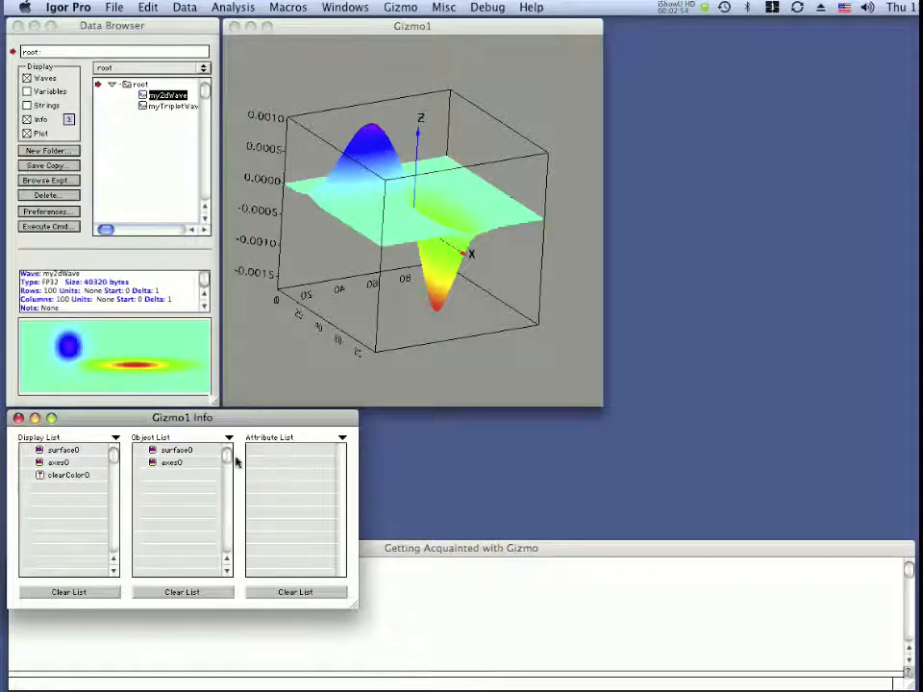
# Examine the surface0 and axes0 entries in the object list and the order of the items in the display list.
pyautogui.click(161, 451)
pyautogui.click(164, 464)
pyautogui.click(60, 451)
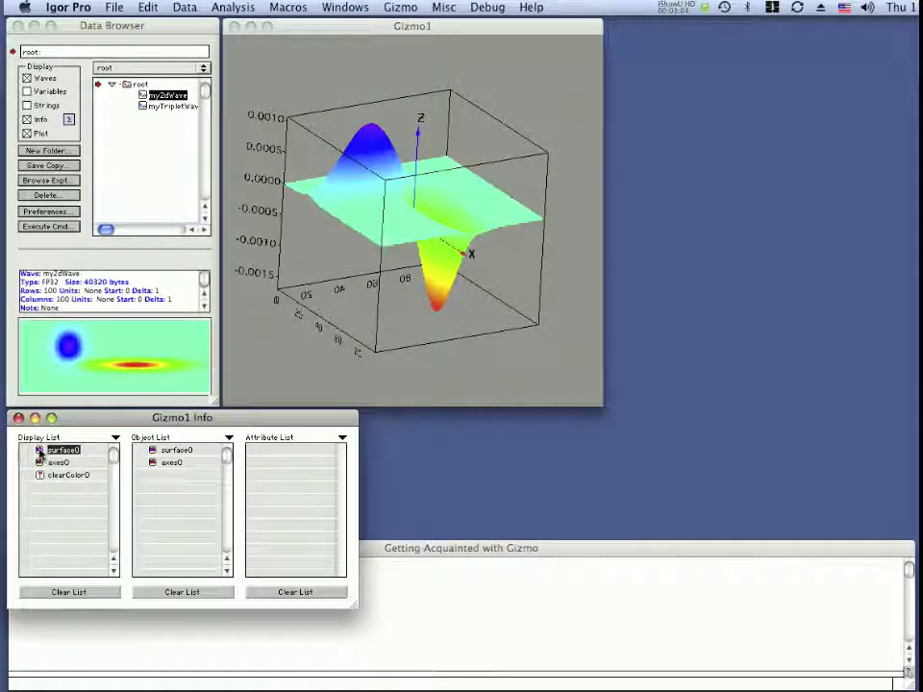
pyautogui.click(39, 462)
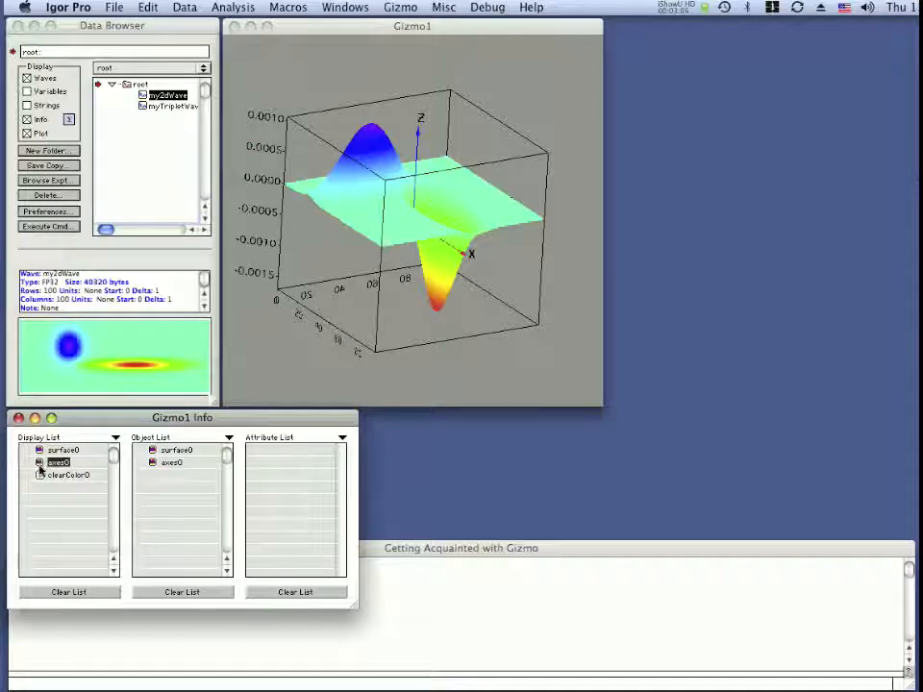
pyautogui.click(40, 479)
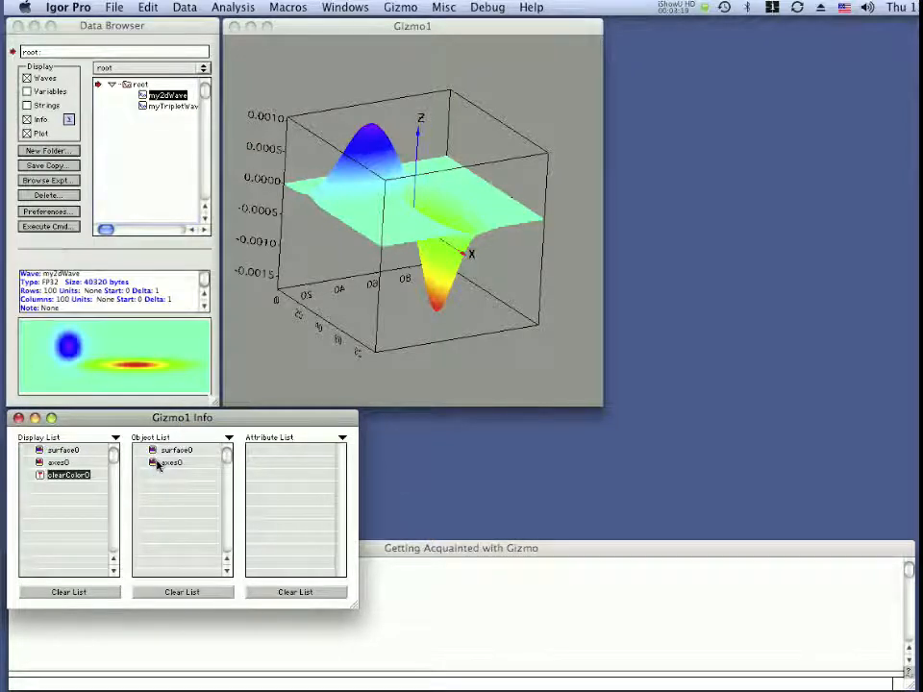
pyautogui.click(58, 450)
pyautogui.click(56, 463)
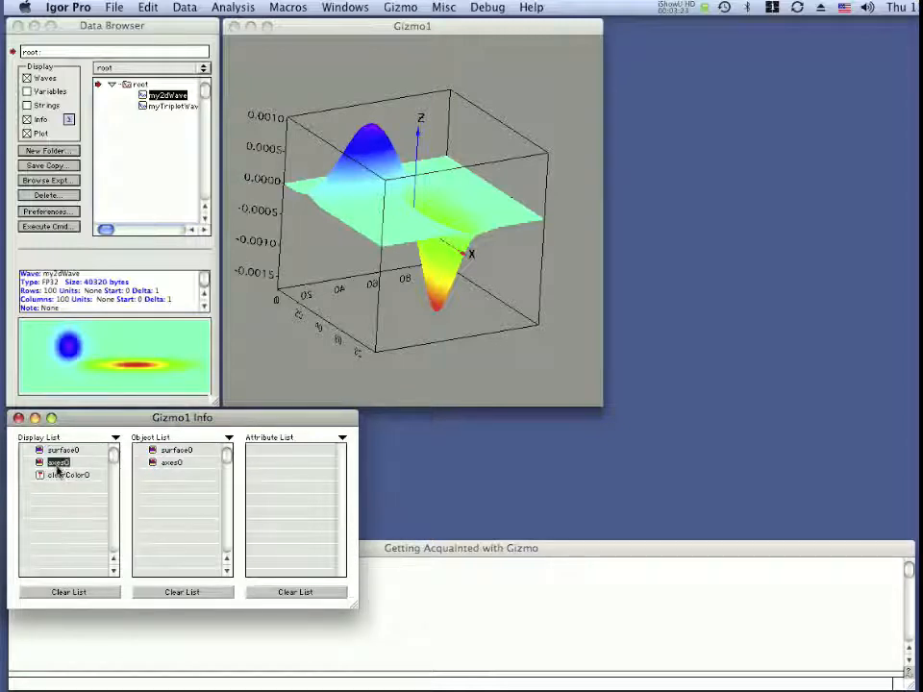
pyautogui.click(58, 475)
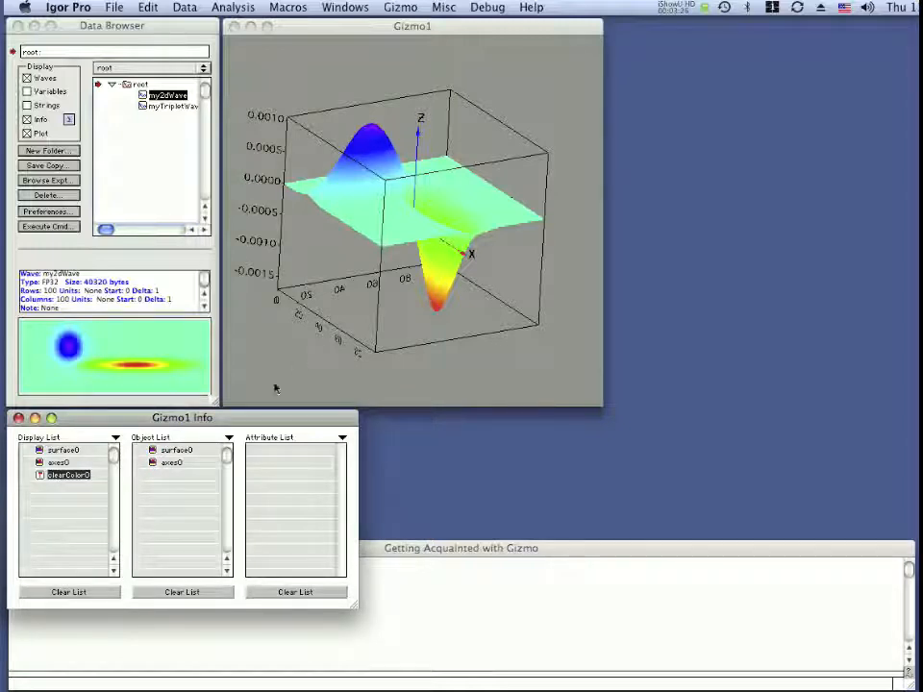
# Remove axes0 from the display list while keeping it in the object list.
pyautogui.click(40, 463)
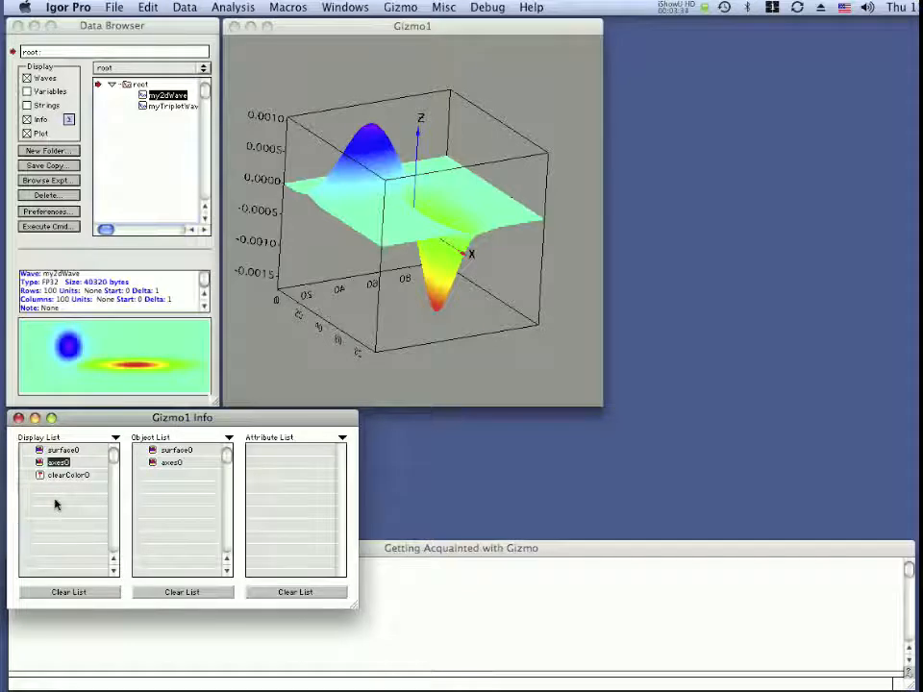
pyautogui.press('Delete')
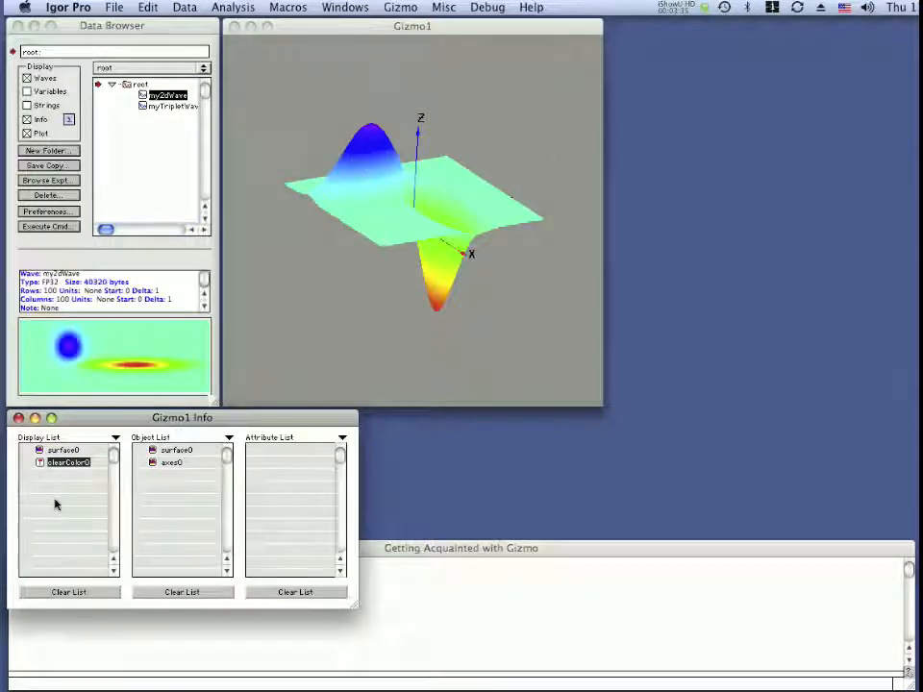
# Add axes0 from the object list back to the display list, placing it after clearColor0.
pyautogui.click(319, 334)
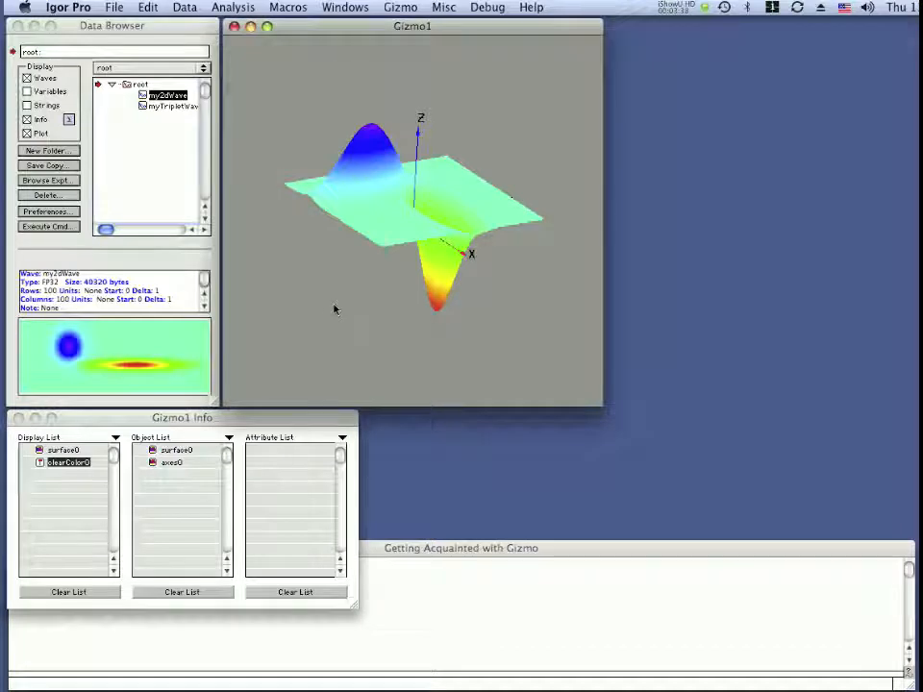
pyautogui.moveTo(334, 309); pyautogui.dragTo(384, 258)
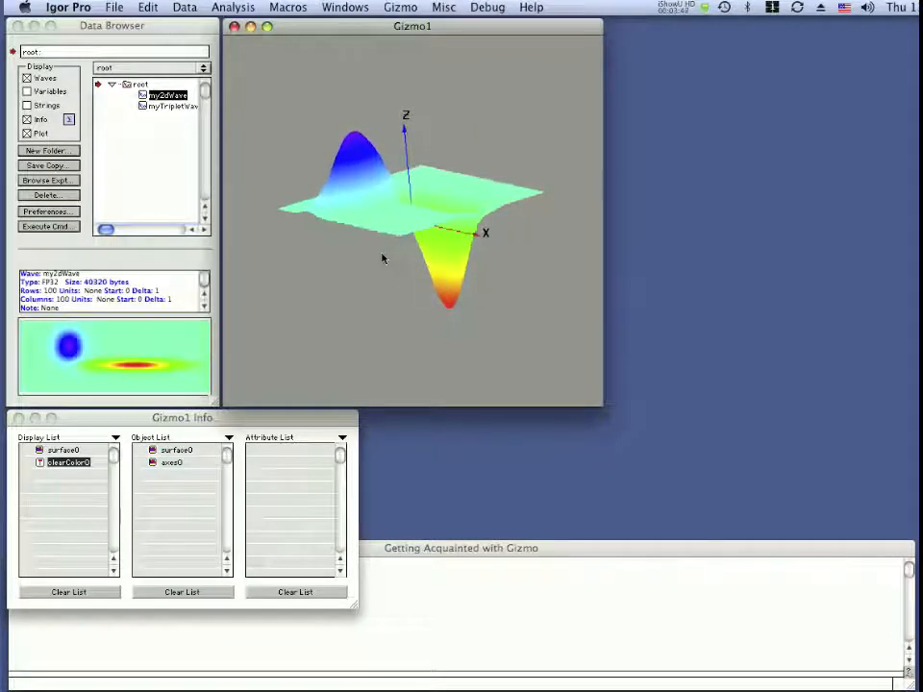
pyautogui.click(151, 465)
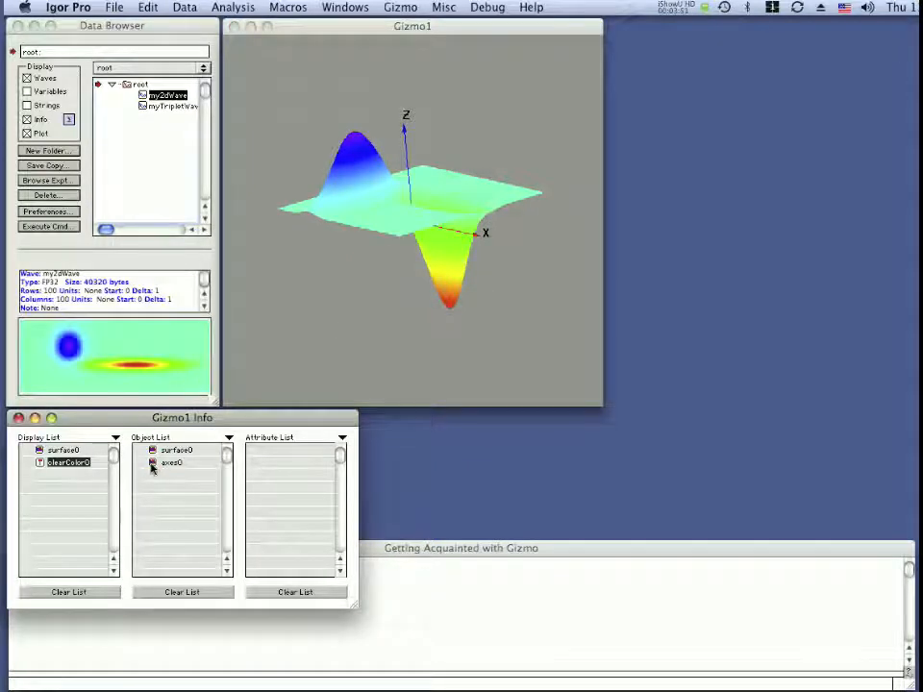
pyautogui.moveTo(151, 465); pyautogui.dragTo(117, 481)
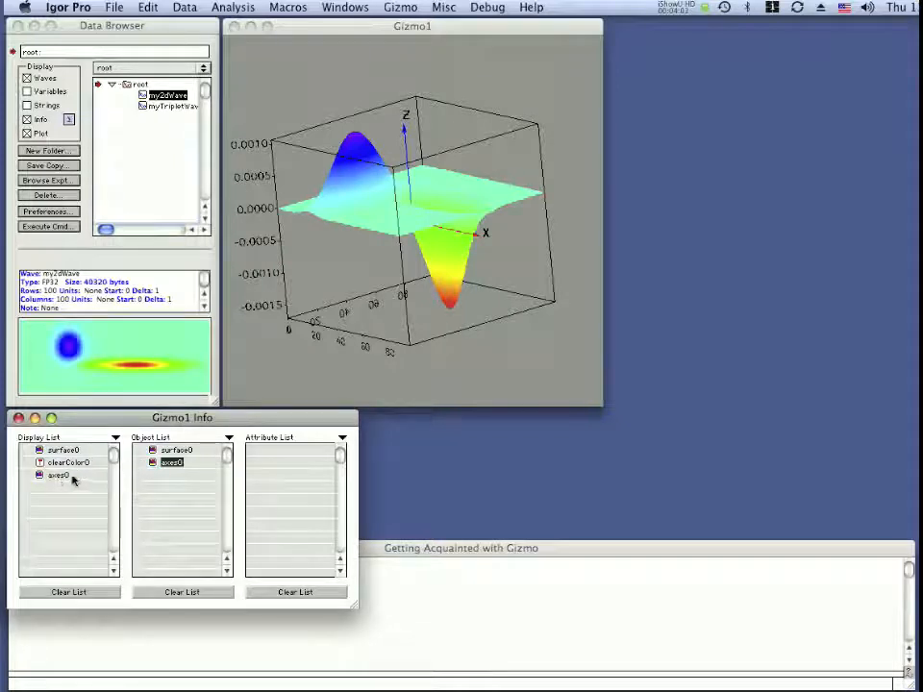
# Turn off the tick marks and numerical labels for the X0-Axis of axes0.
pyautogui.doubleClick(151, 464)
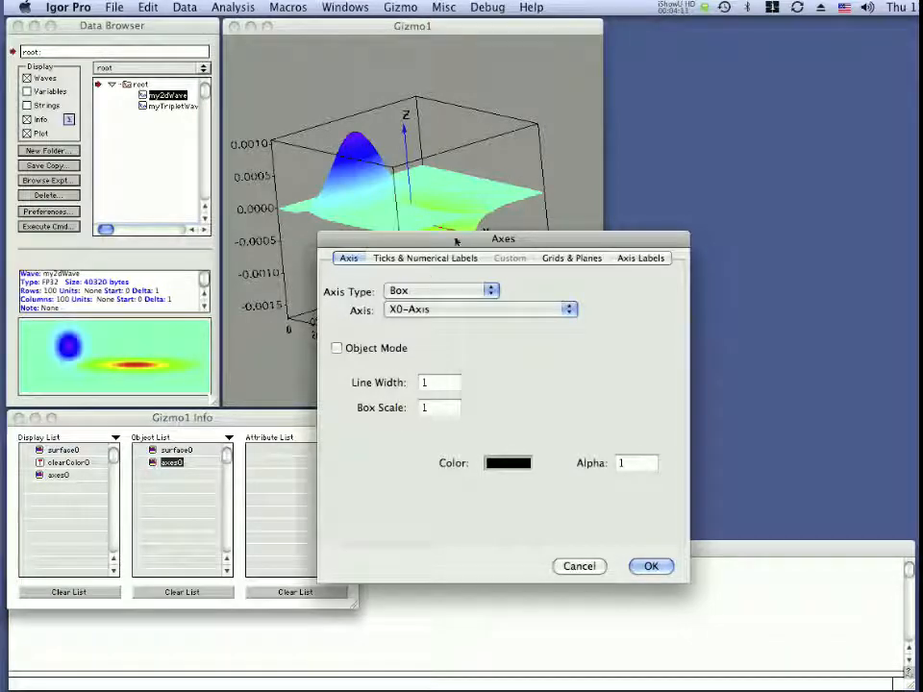
pyautogui.moveTo(457, 242); pyautogui.dragTo(436, 255)
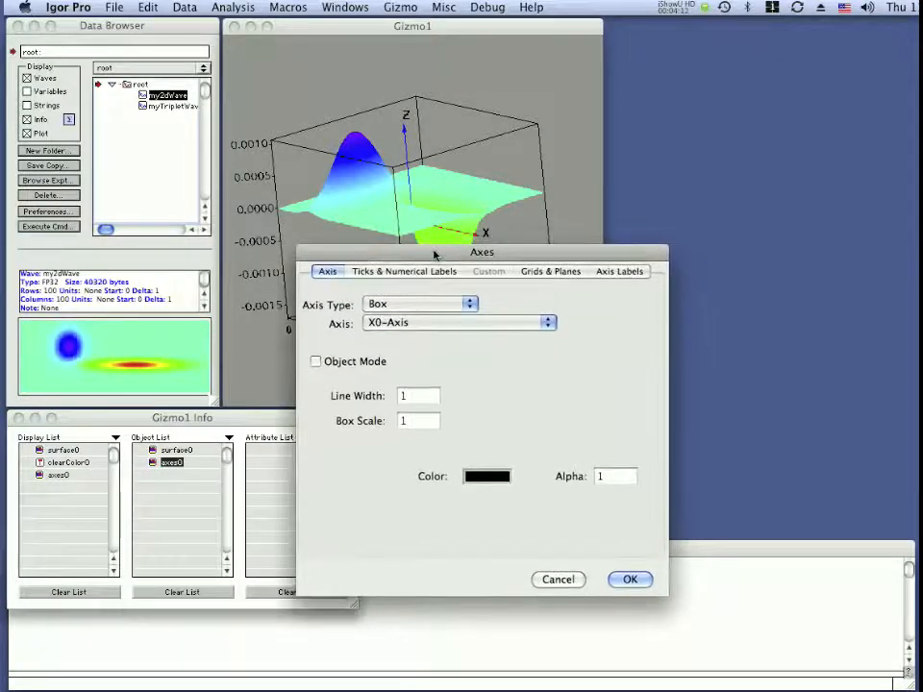
pyautogui.click(381, 274)
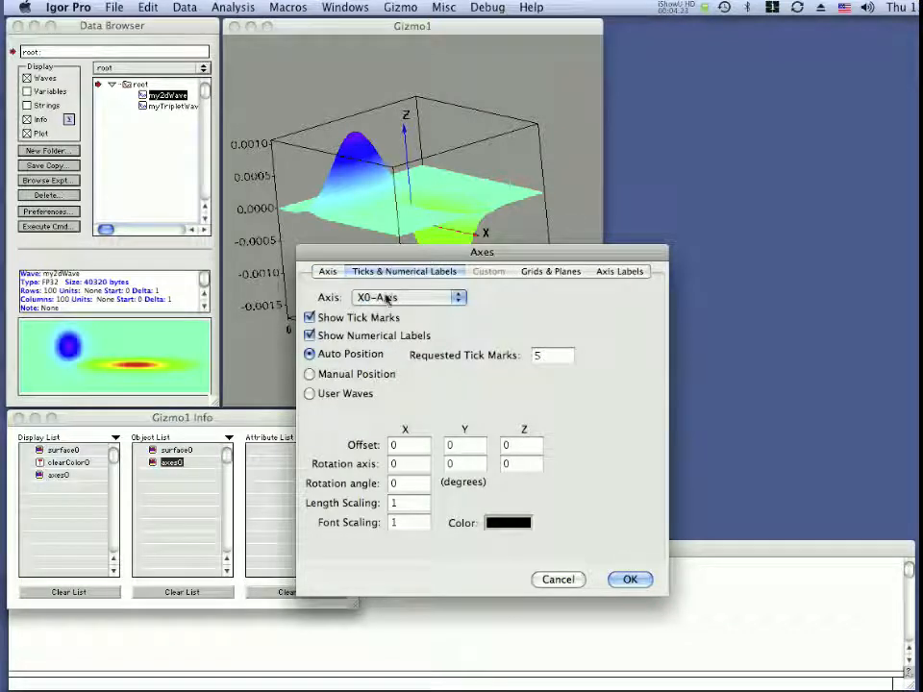
pyautogui.click(310, 318)
pyautogui.click(310, 335)
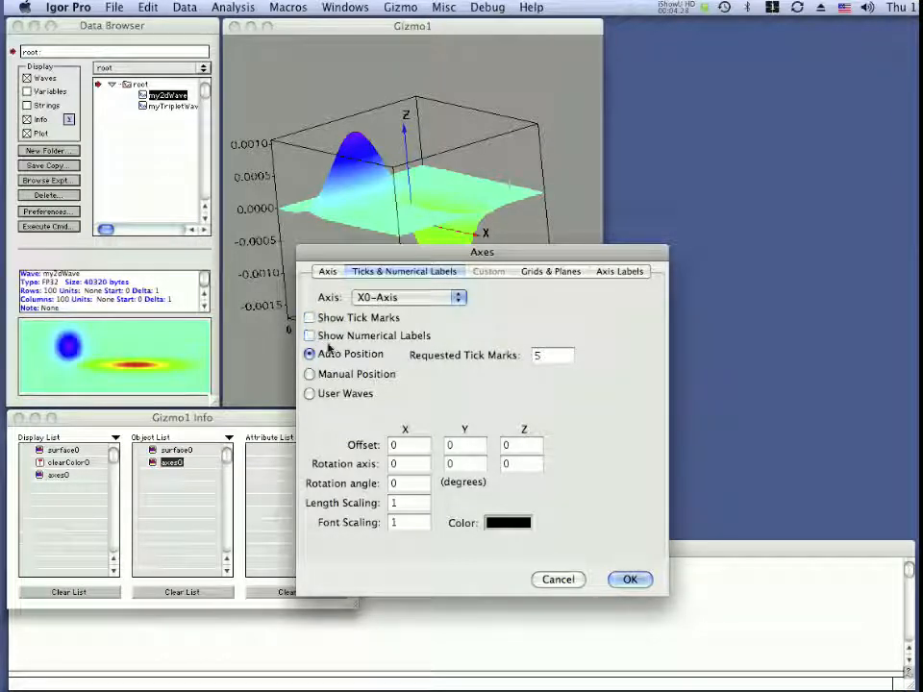
pyautogui.click(630, 580)
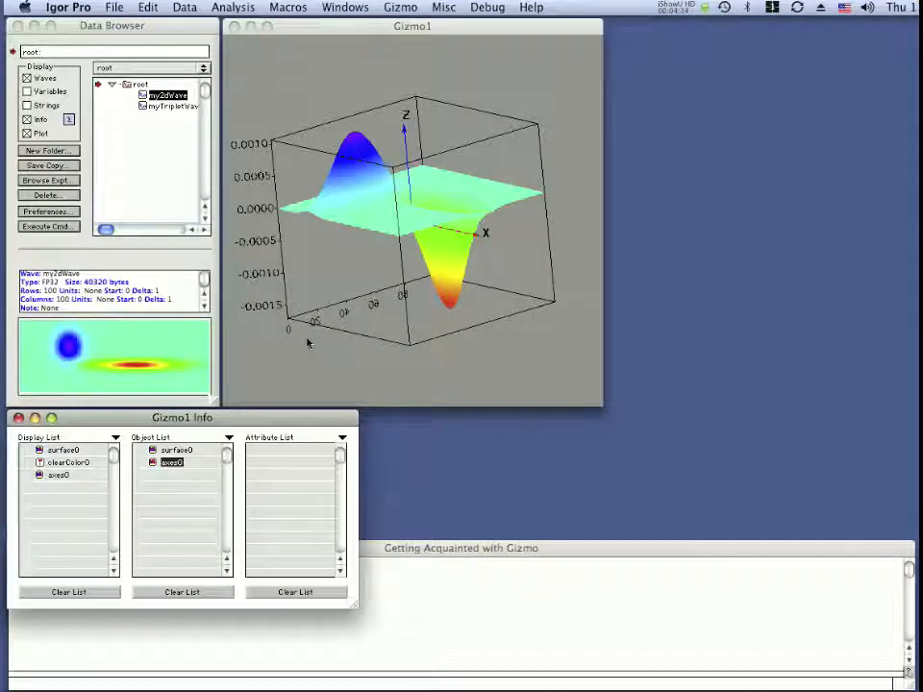
# Change the color of the X0-Axis line in axes0 to red.
pyautogui.doubleClick(151, 465)
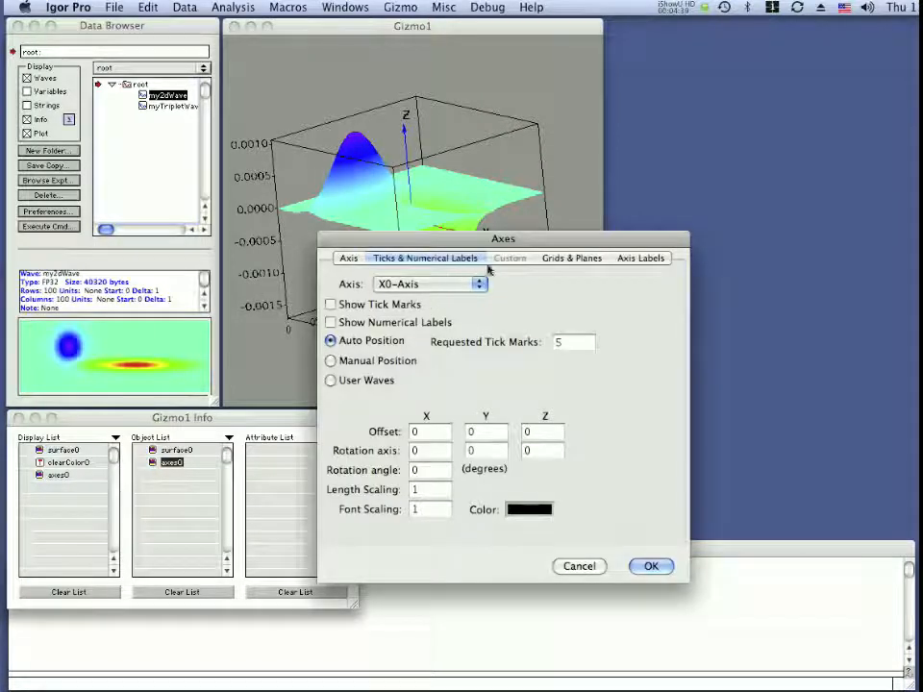
pyautogui.click(349, 259)
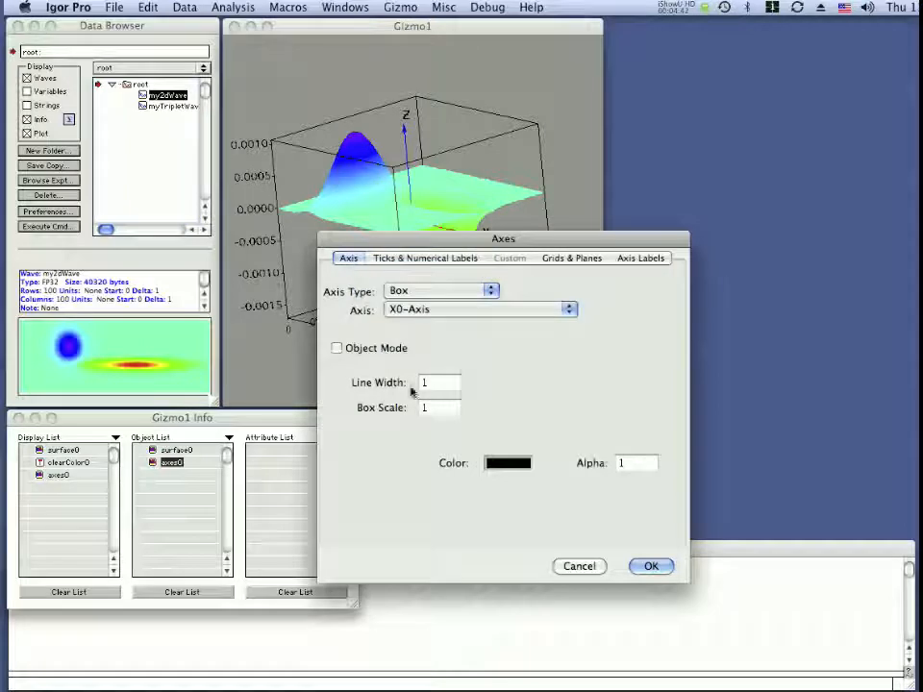
pyautogui.click(502, 464)
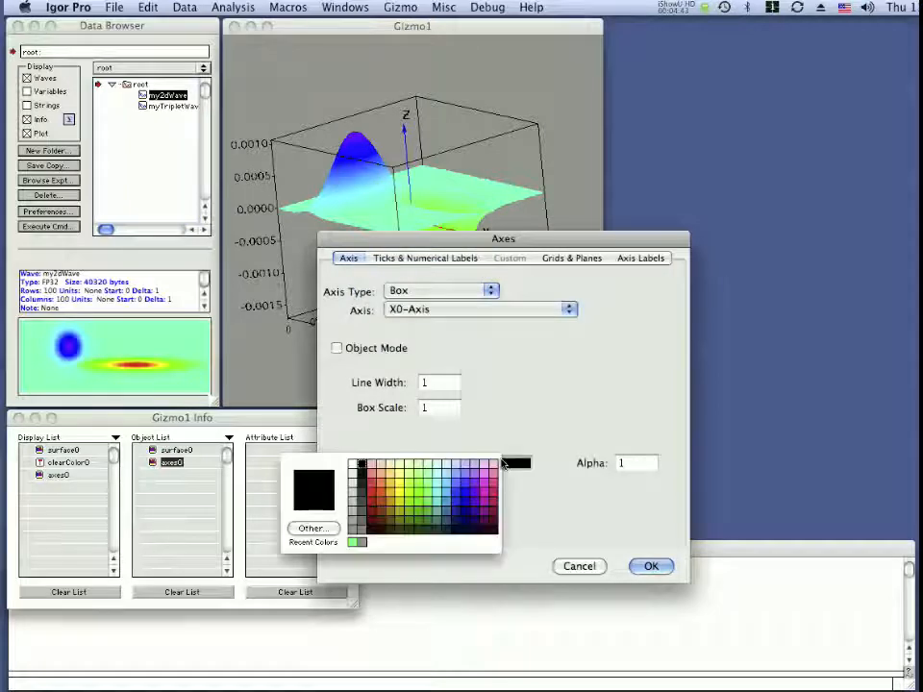
pyautogui.click(371, 501)
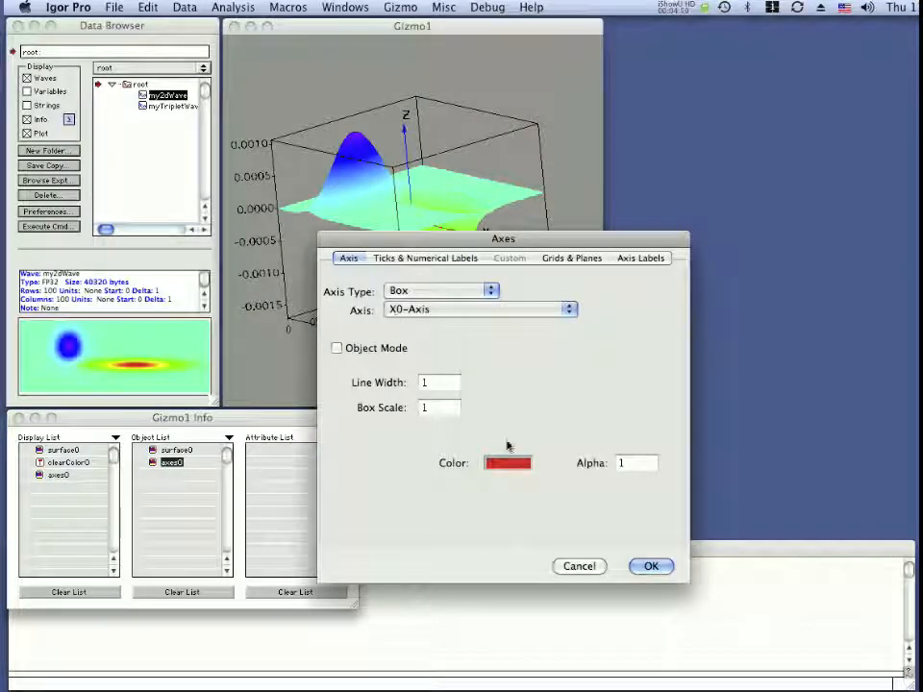
pyautogui.click(649, 565)
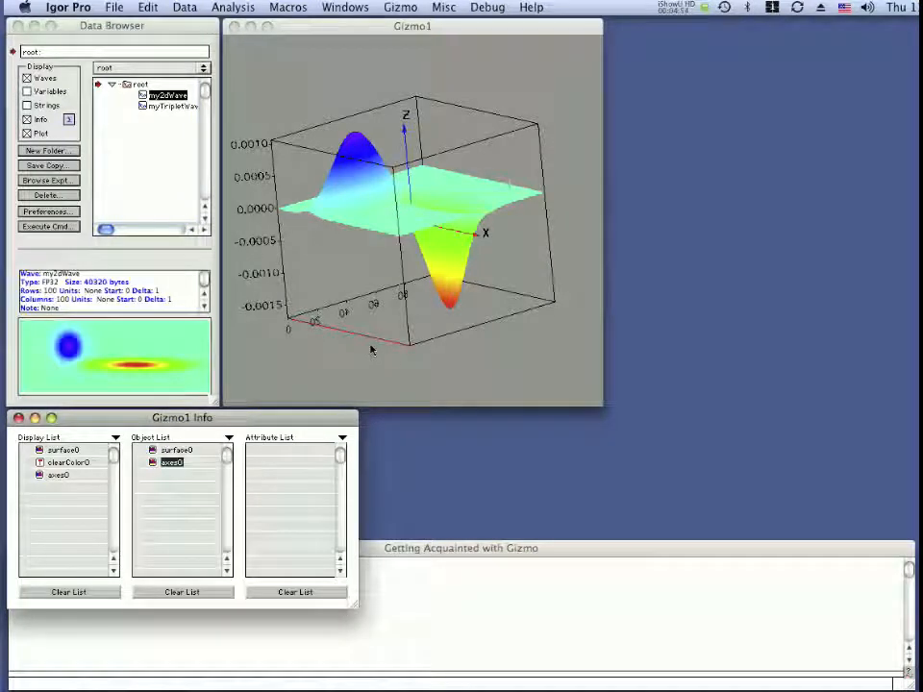
# Set the color table of surface0 to YellowHot.
pyautogui.doubleClick(152, 452)
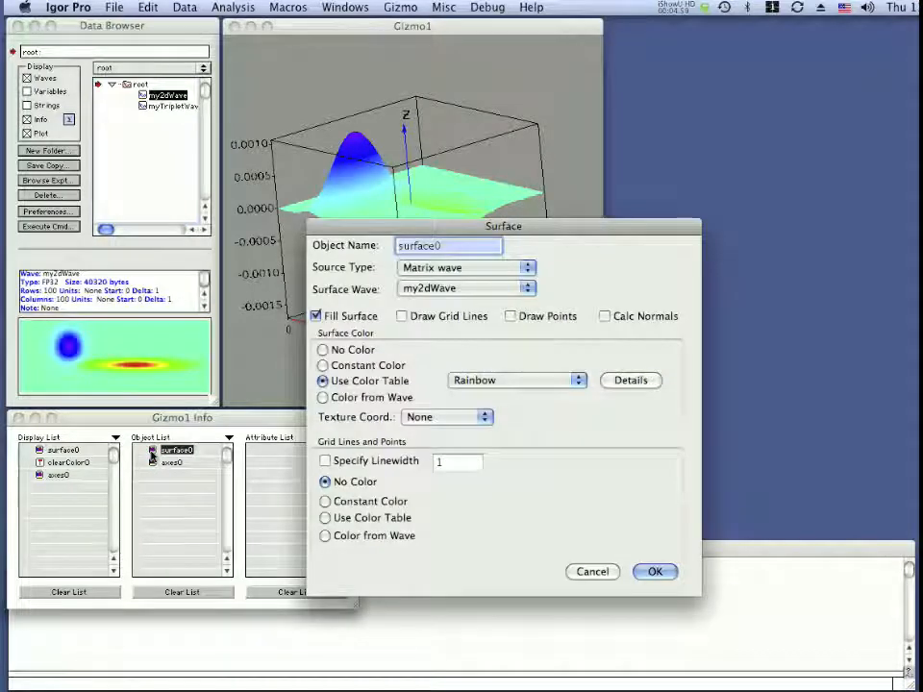
pyautogui.click(474, 381)
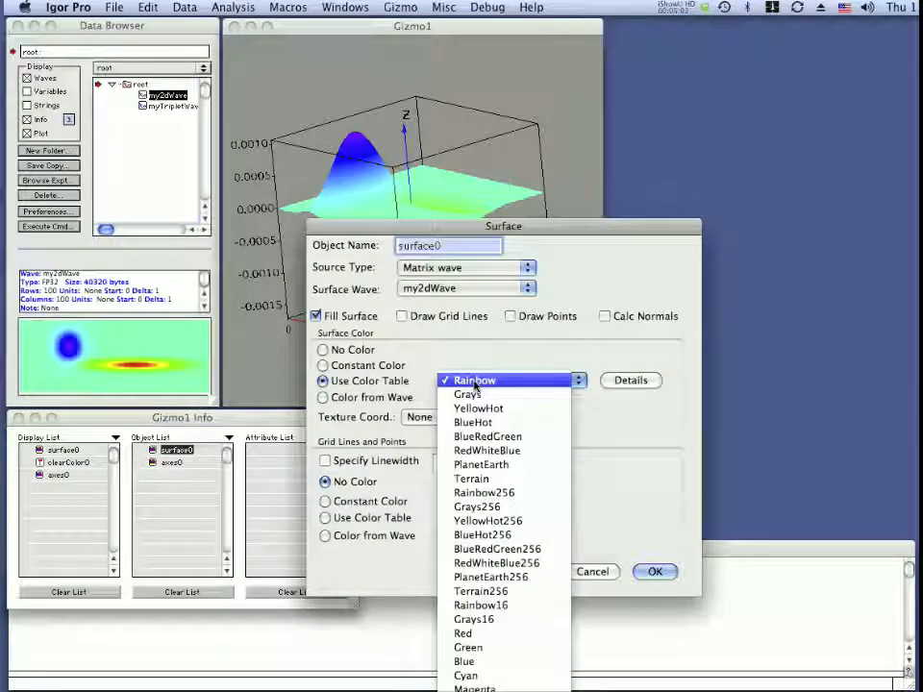
pyautogui.click(479, 409)
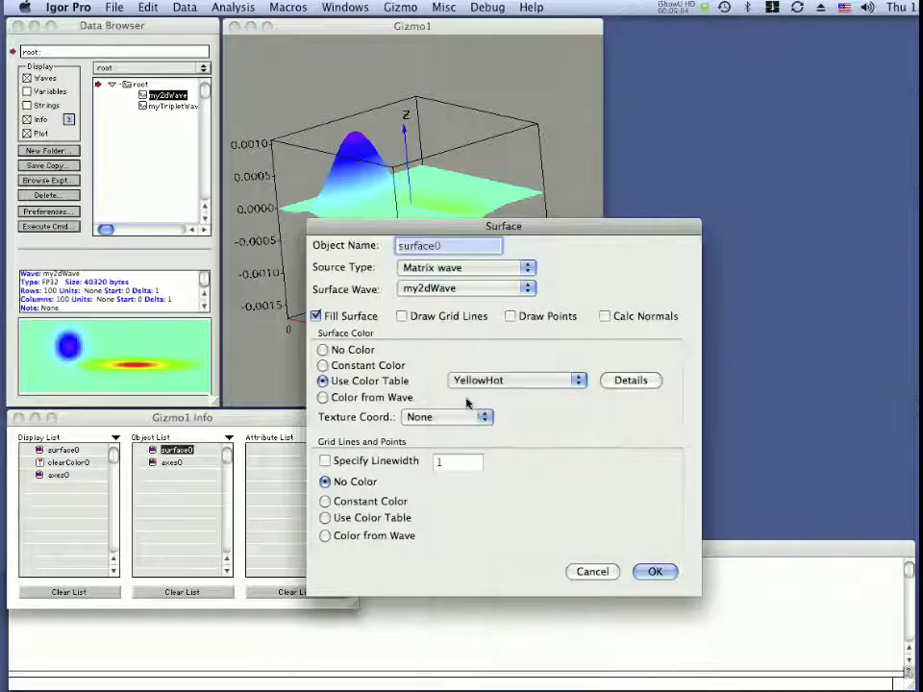
pyautogui.click(654, 572)
# Rotate the surface plot freely to examine the recolored surface and its axes from several sides.
pyautogui.click(389, 331)
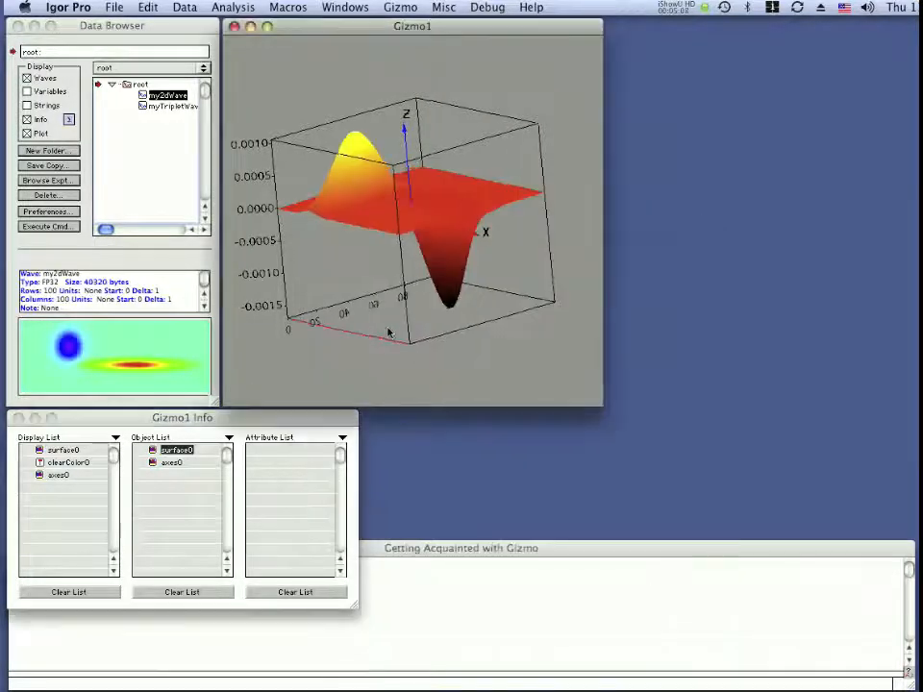
pyautogui.moveTo(390, 331); pyautogui.dragTo(533, 326)
pyautogui.moveTo(325, 309); pyautogui.dragTo(489, 271)
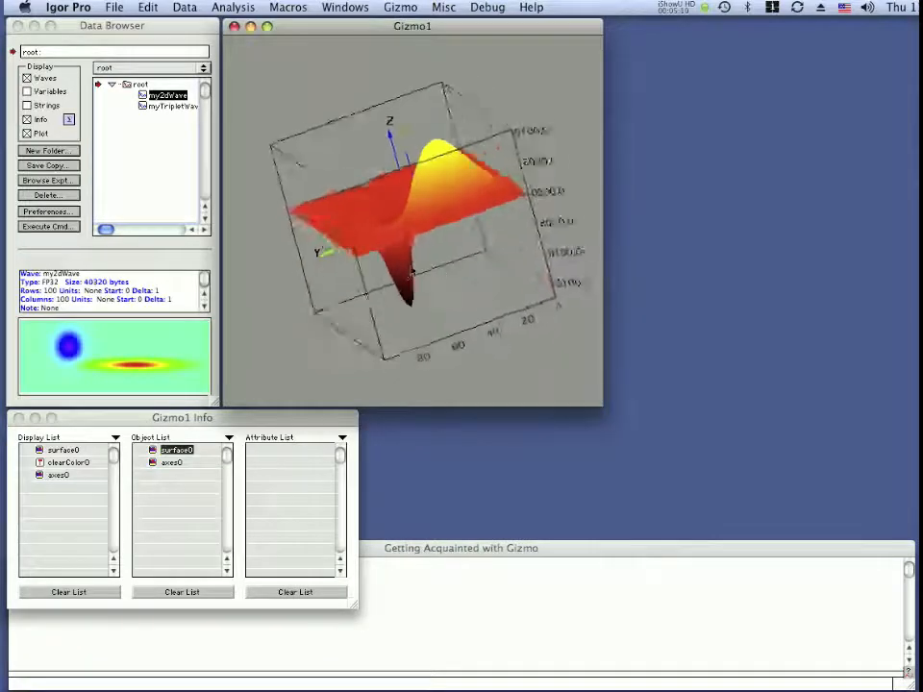
pyautogui.click(610, 284)
pyautogui.click(550, 298)
pyautogui.moveTo(550, 300); pyautogui.dragTo(491, 305)
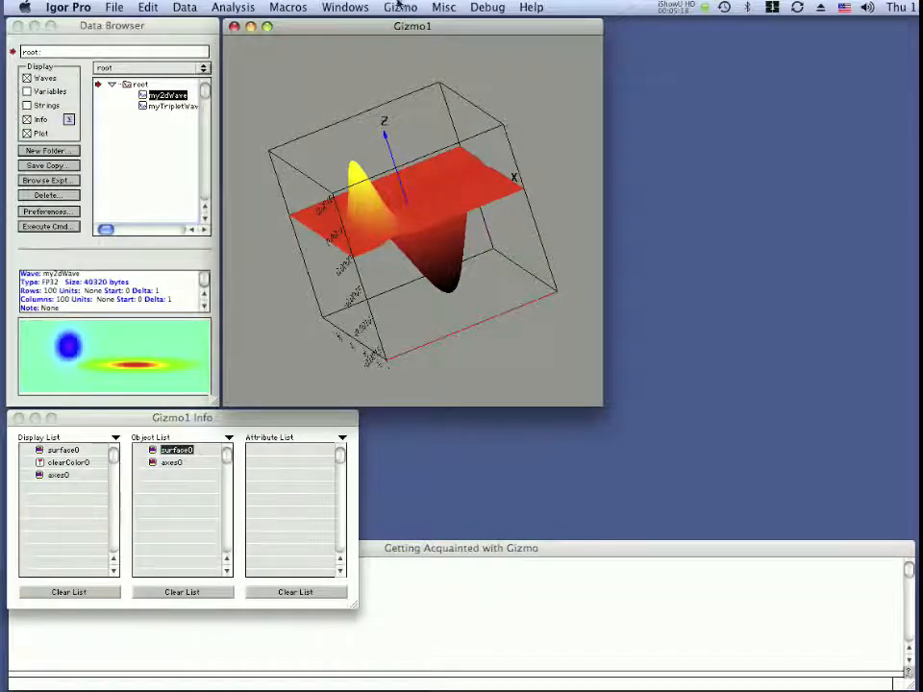
# Use the Gizmo Rotation controls to view the plot from the top, the X side and the Y side.
pyautogui.click(399, 7)
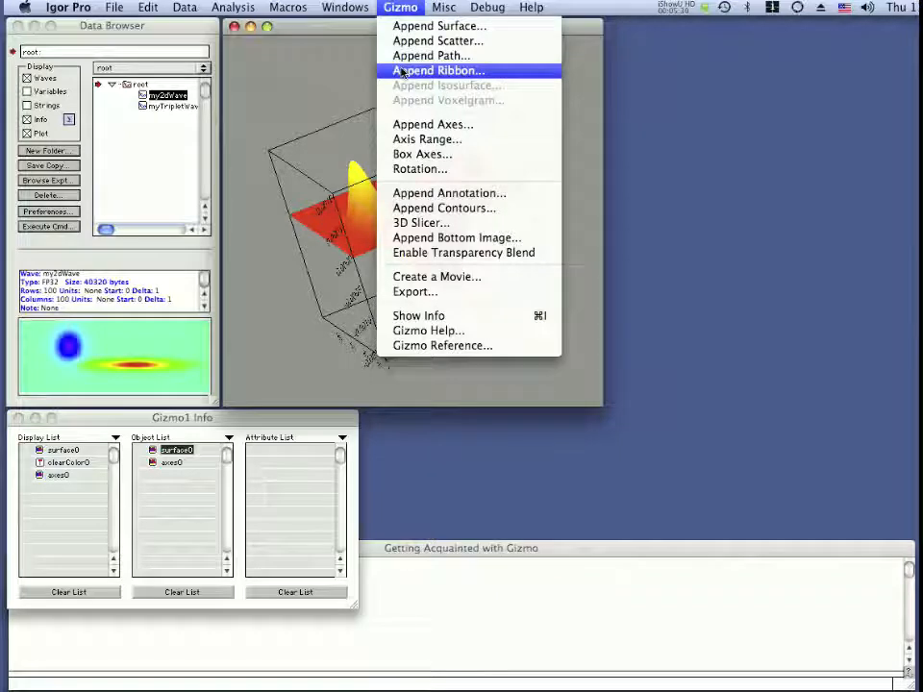
pyautogui.click(416, 169)
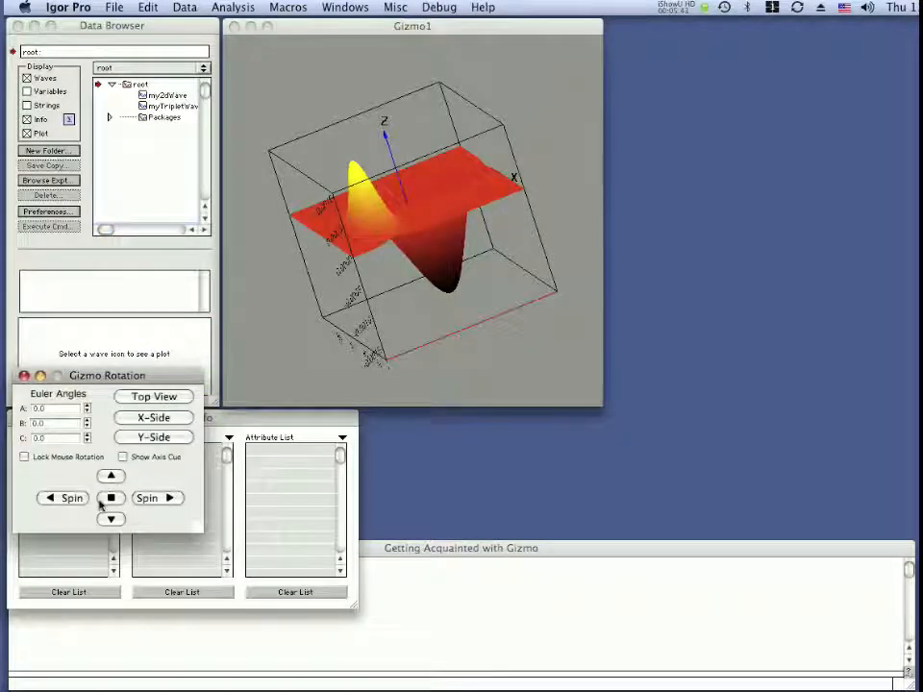
pyautogui.click(152, 397)
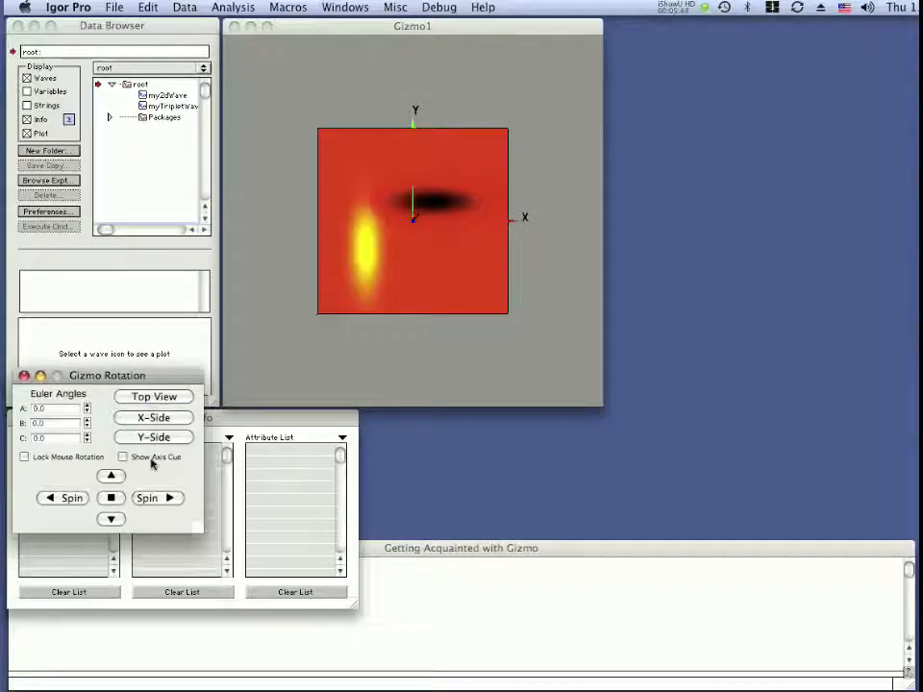
pyautogui.click(152, 419)
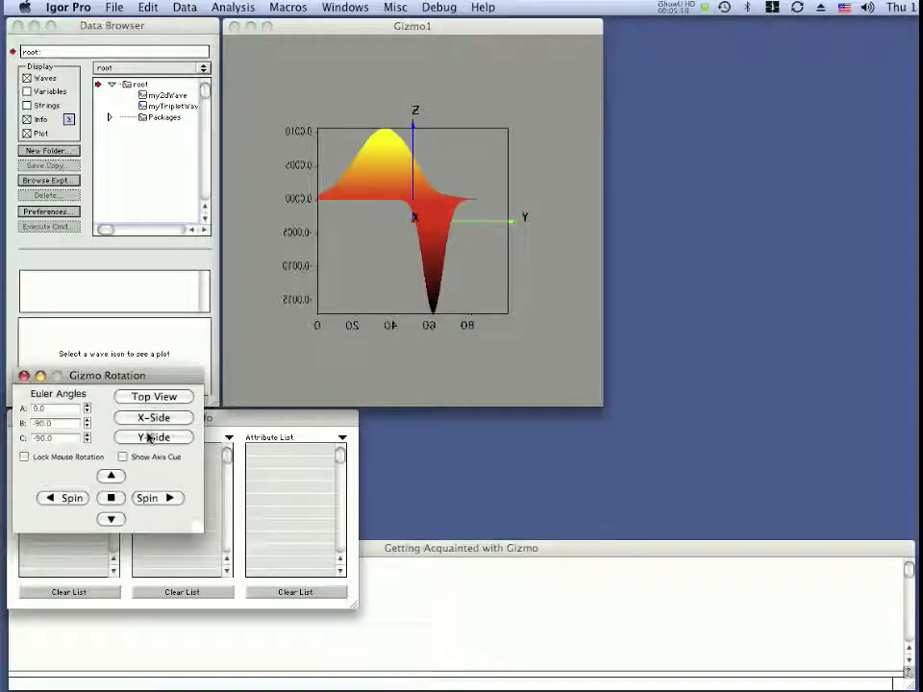
pyautogui.click(150, 439)
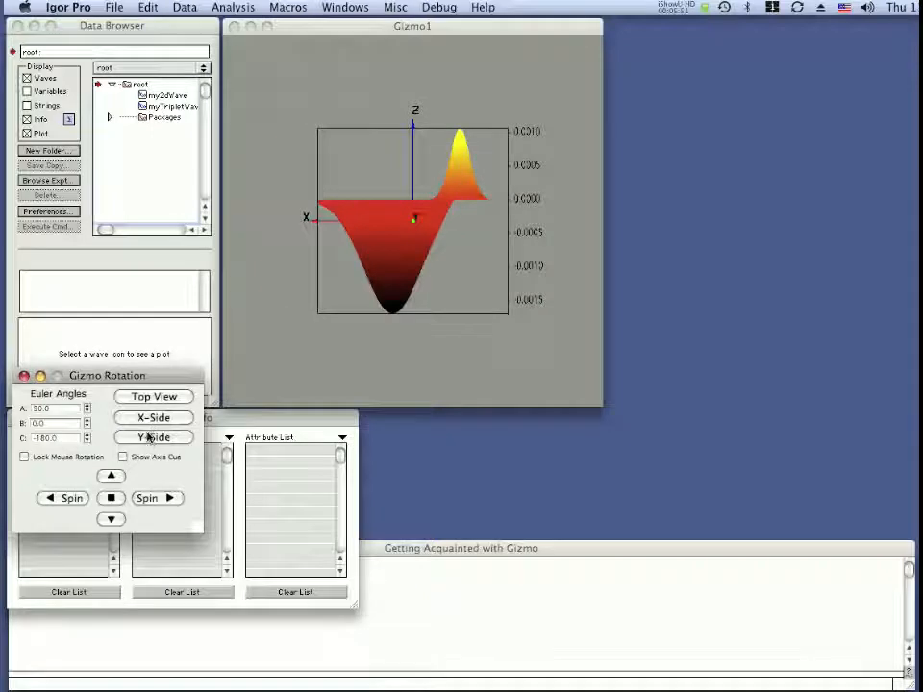
# Spin the plot right, up and left, stop it, turn it to an oblique view, and close the rotation controls.
pyautogui.click(153, 500)
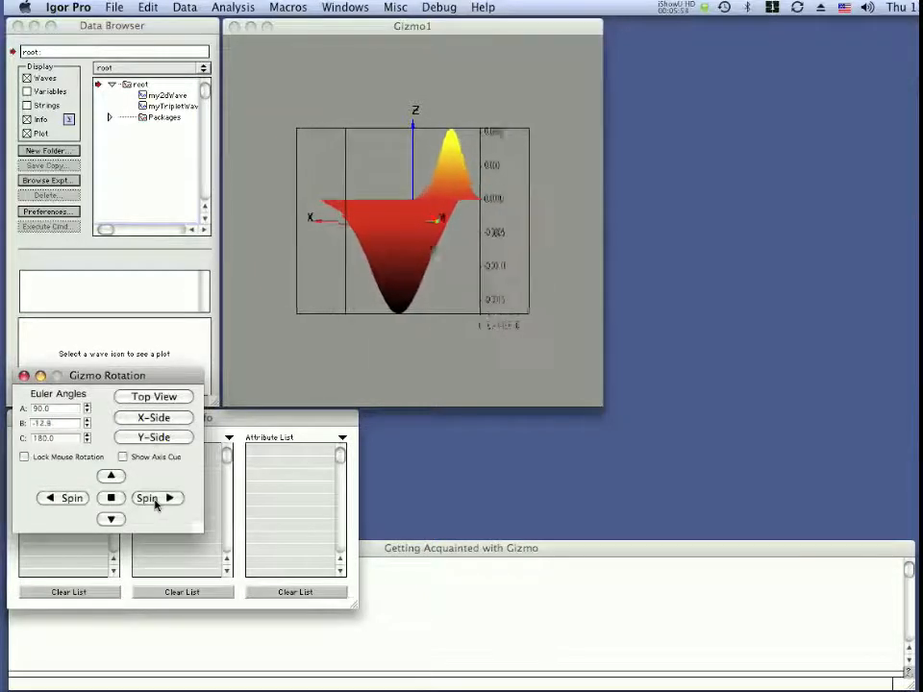
pyautogui.moveTo(384, 180); pyautogui.dragTo(305, 163)
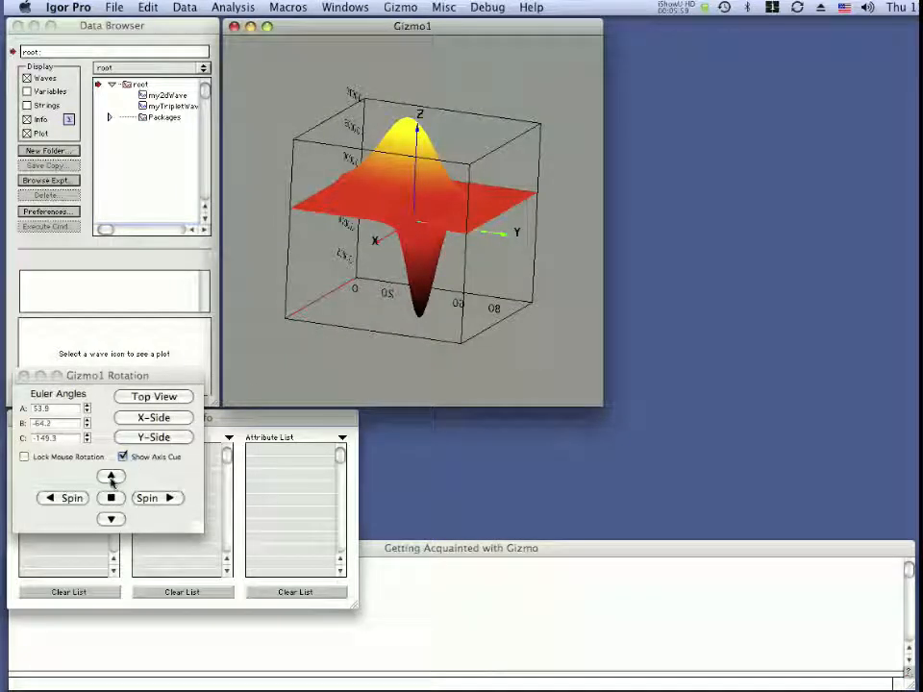
pyautogui.click(111, 477)
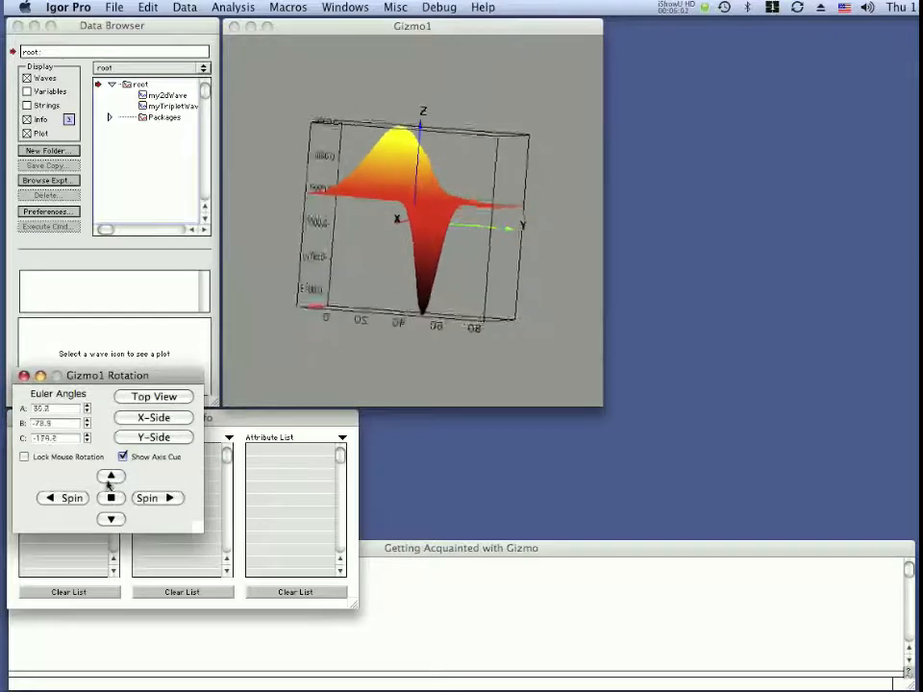
pyautogui.click(59, 499)
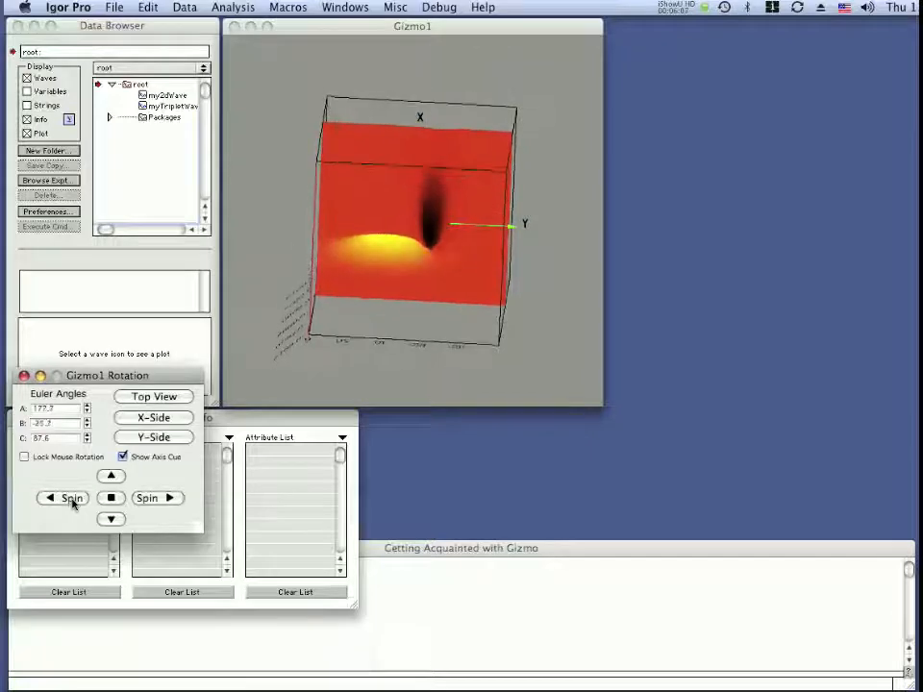
pyautogui.click(112, 499)
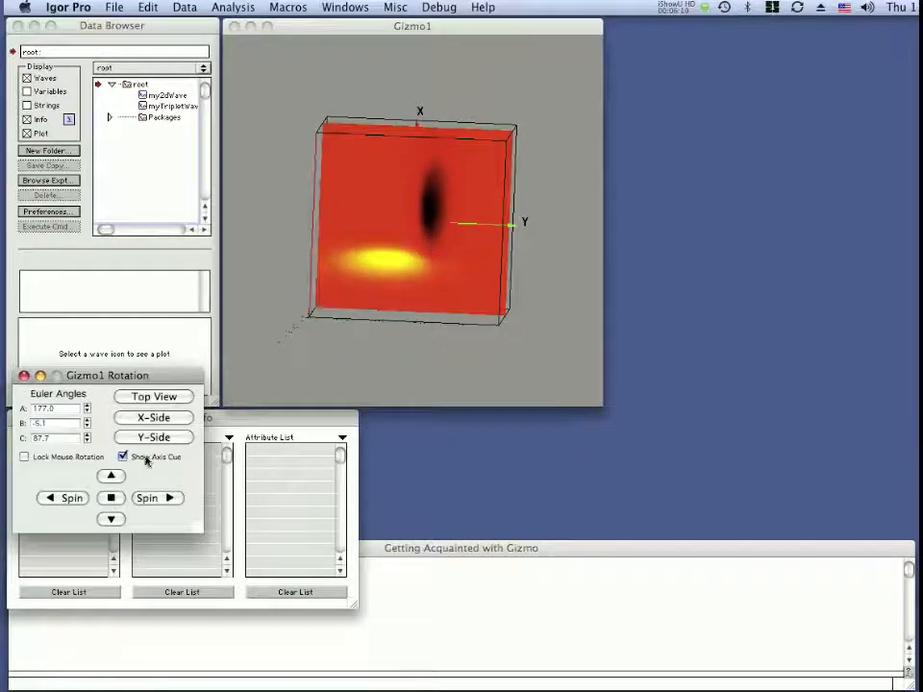
pyautogui.moveTo(445, 126); pyautogui.dragTo(391, 354)
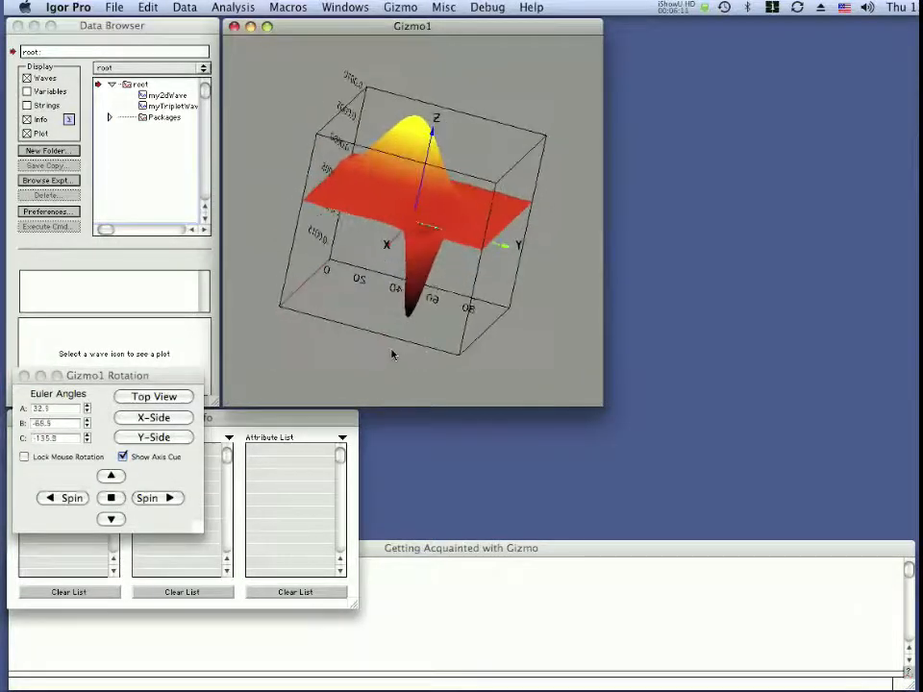
pyautogui.click(24, 376)
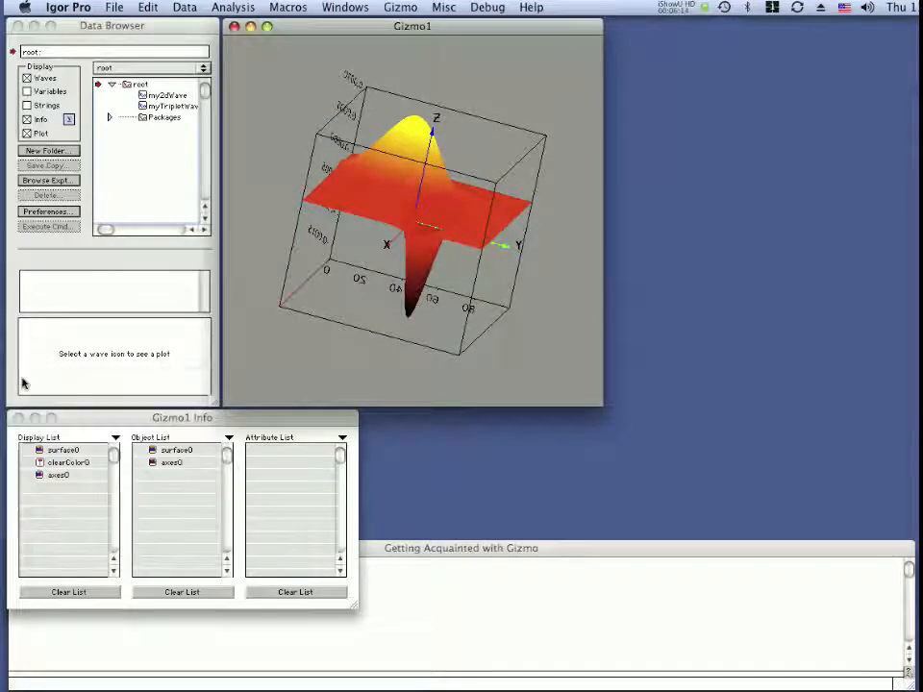
# Auto-scale the X, Y and Z axis ranges of the plot box to the data.
pyautogui.click(417, 8)
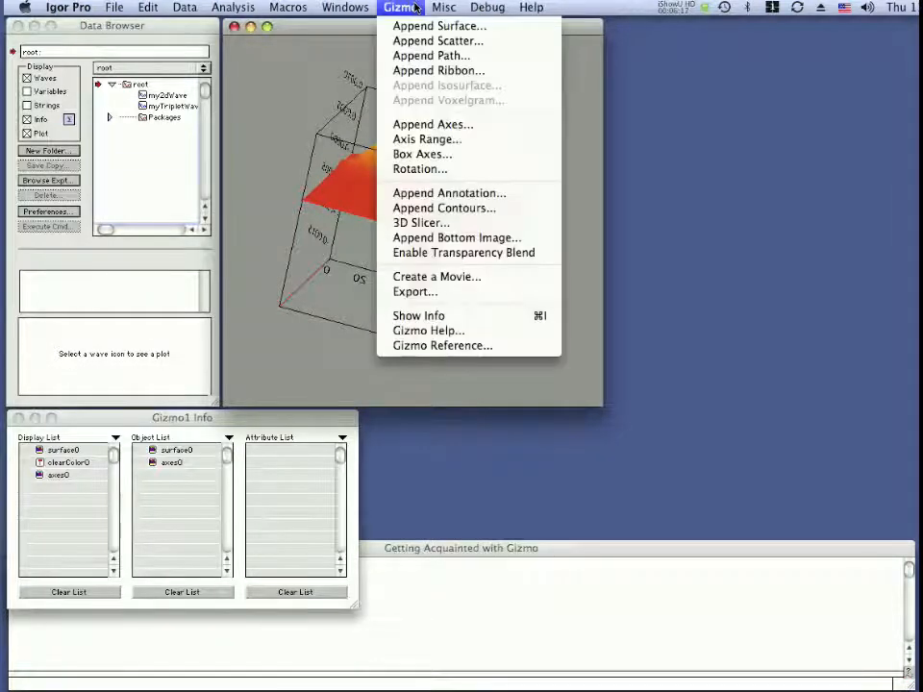
pyautogui.click(413, 140)
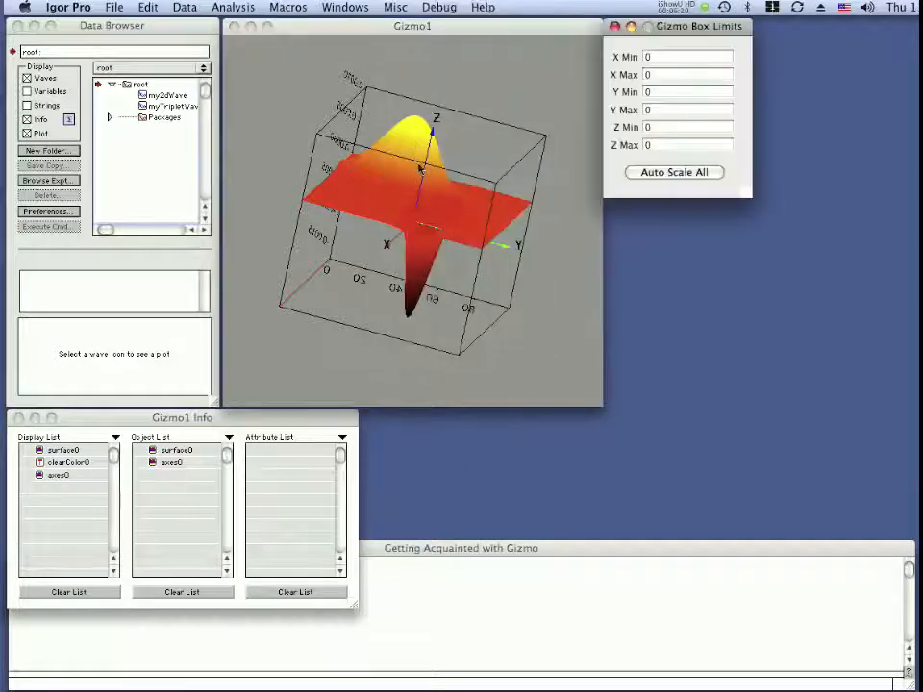
pyautogui.click(655, 176)
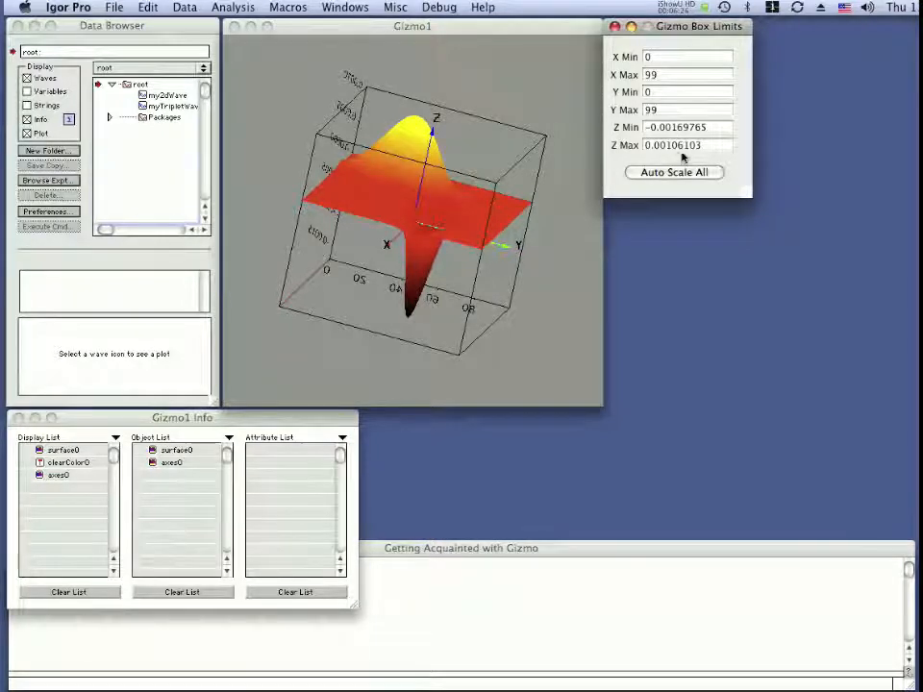
# Set the Z maximum of the plot box's axis range to 0.01.
pyautogui.moveTo(705, 145); pyautogui.dragTo(675, 145)
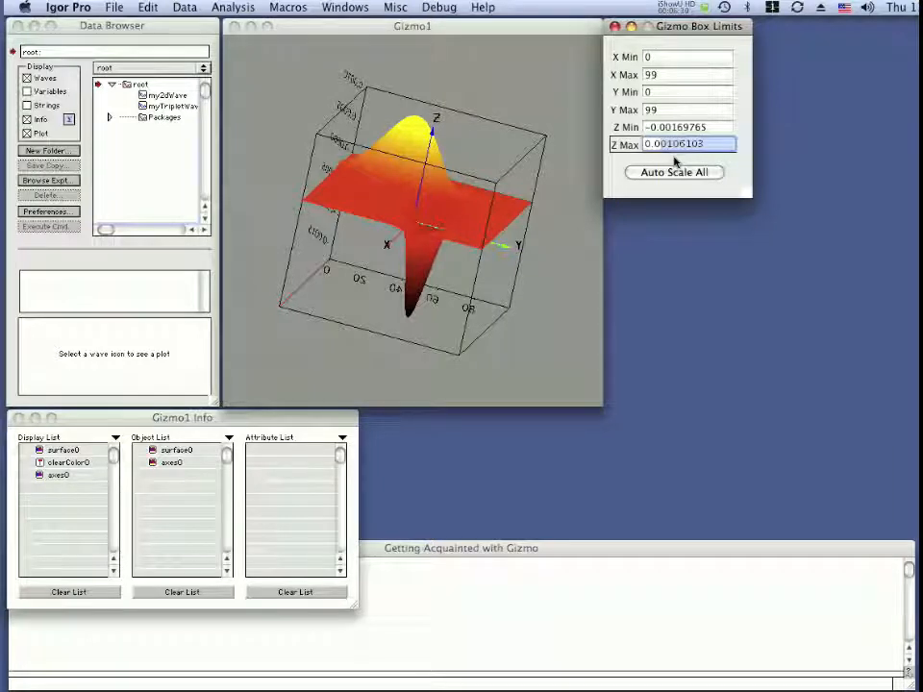
pyautogui.write('0.01')
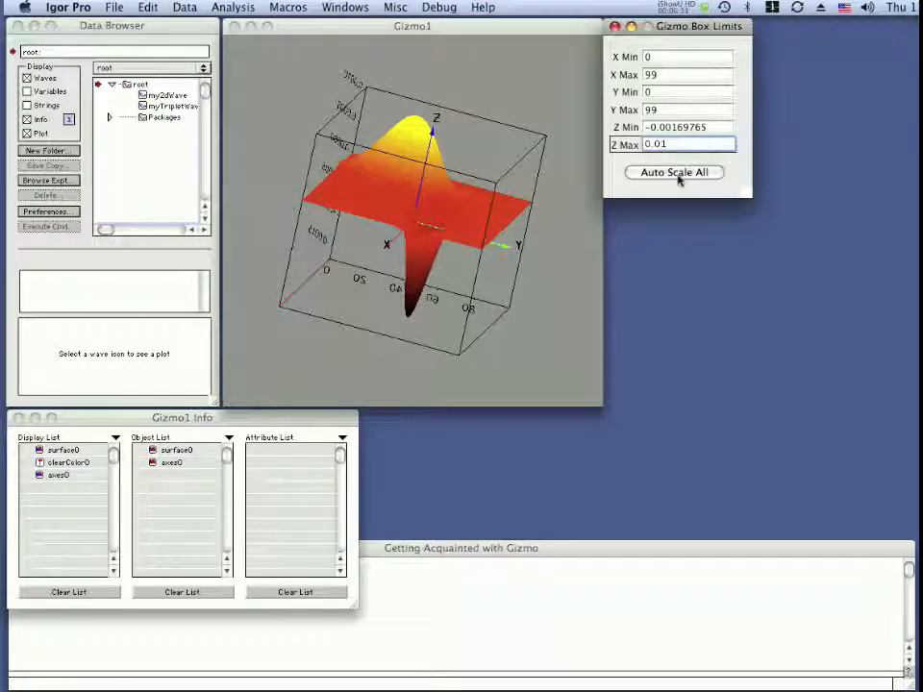
pyautogui.press('Return')
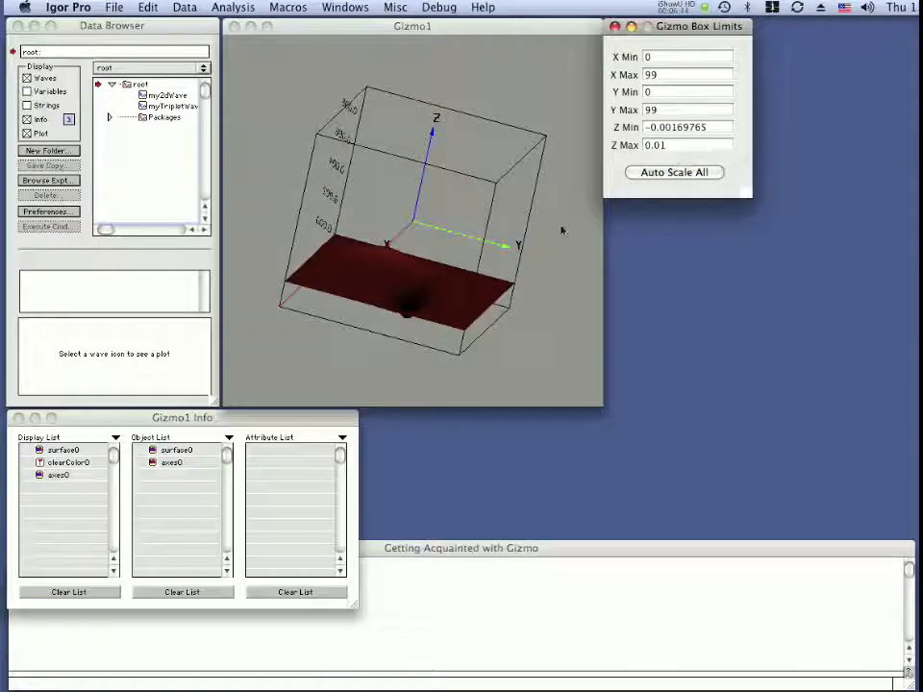
# Rotate the surface plot to examine it within the new Z range, and close the box limits settings.
pyautogui.click(487, 222)
pyautogui.moveTo(487, 222); pyautogui.dragTo(421, 342)
pyautogui.moveTo(475, 258); pyautogui.dragTo(490, 222)
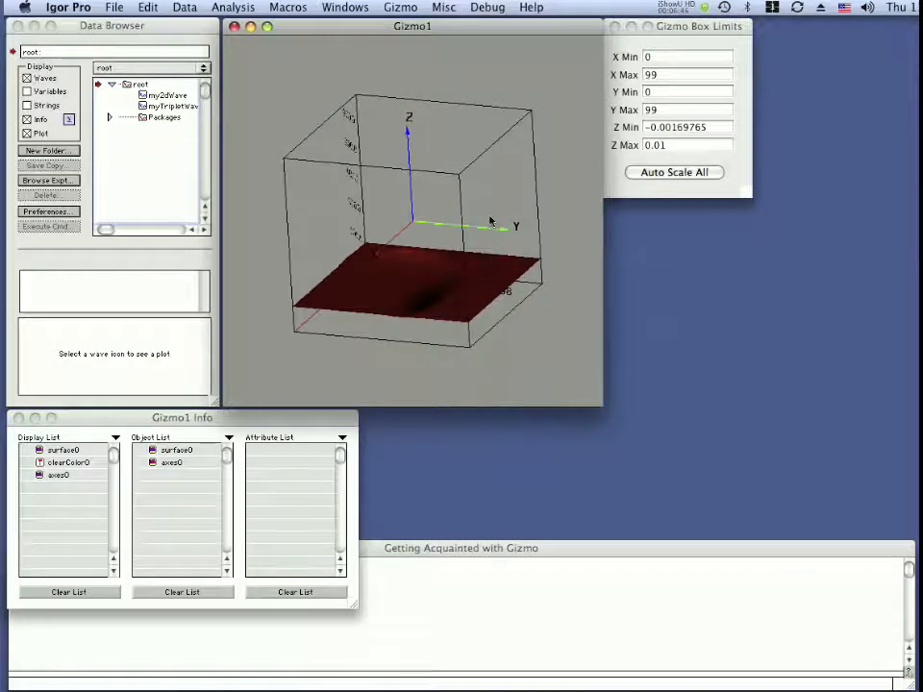
pyautogui.click(616, 27)
pyautogui.click(276, 626)
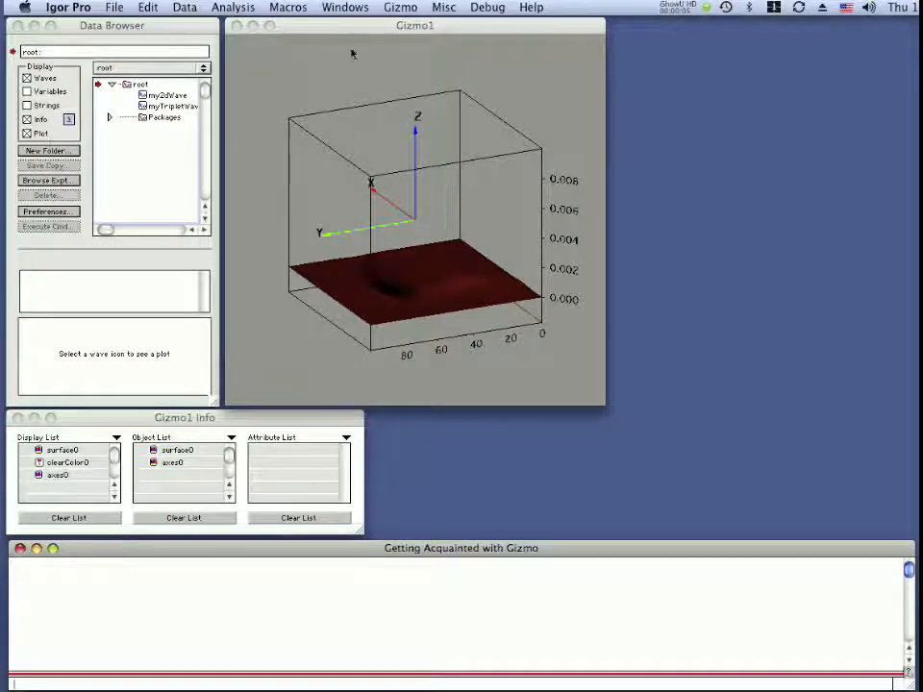
pyautogui.moveTo(352, 29); pyautogui.dragTo(344, 30)
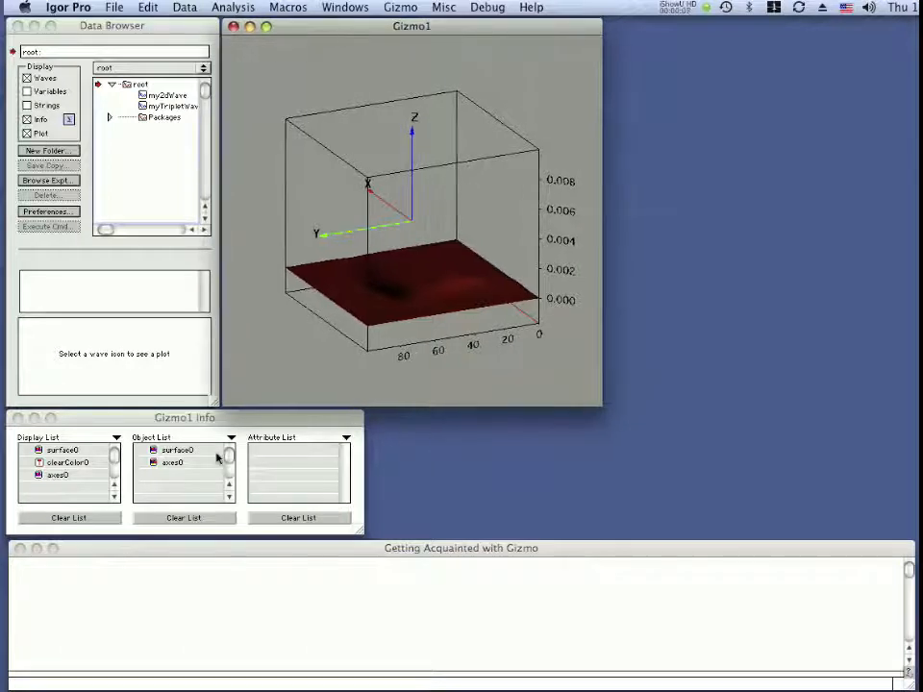
pyautogui.click(216, 420)
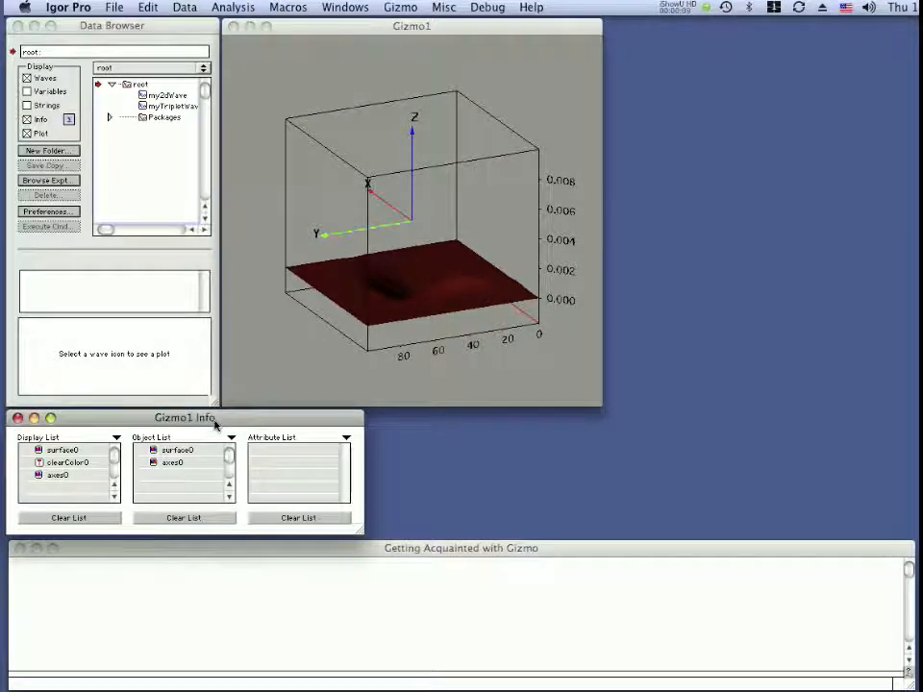
pyautogui.click(402, 7)
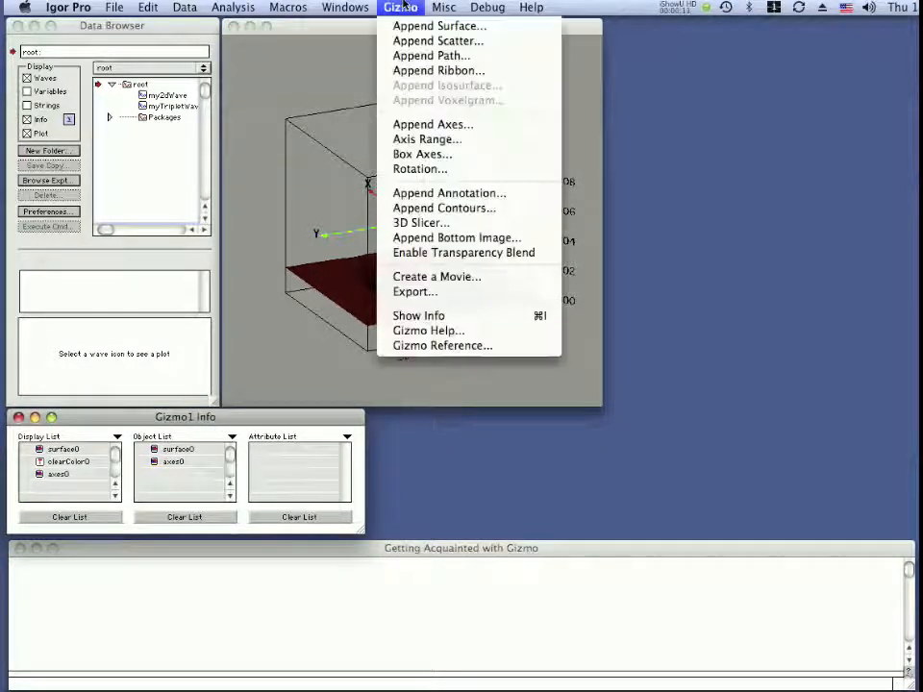
pyautogui.click(402, 6)
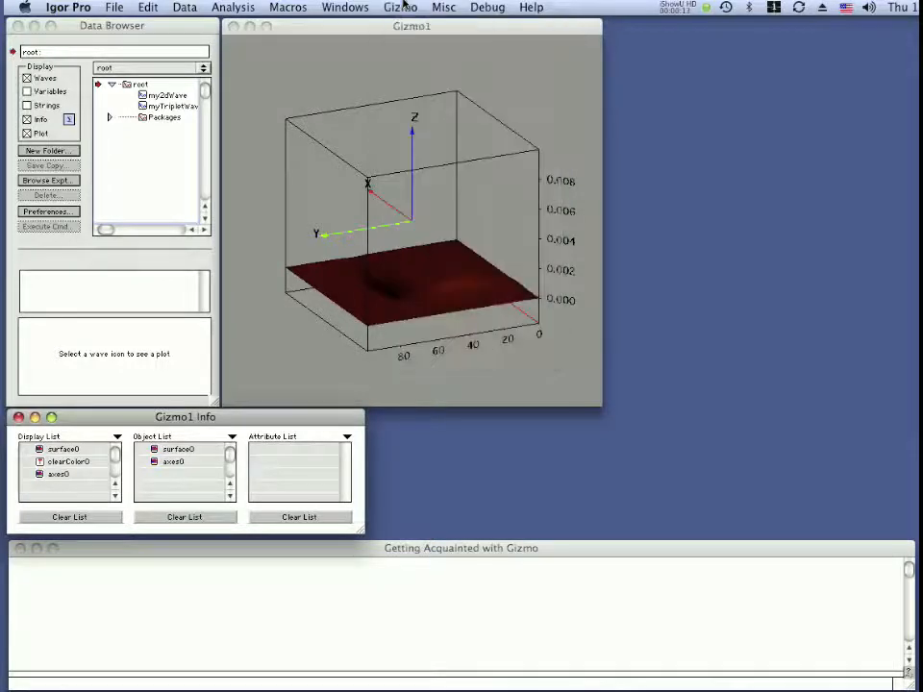